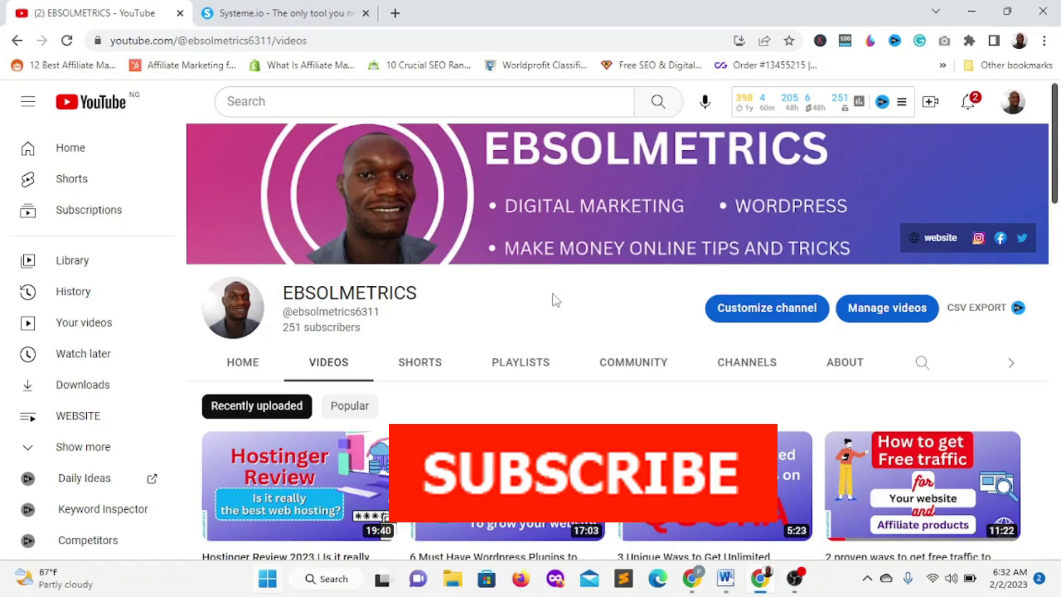
- Switch to the systeme.io site, enter the account e-mail address and request the free account
{"action": "left_click", "coordinate": [308, 13]}
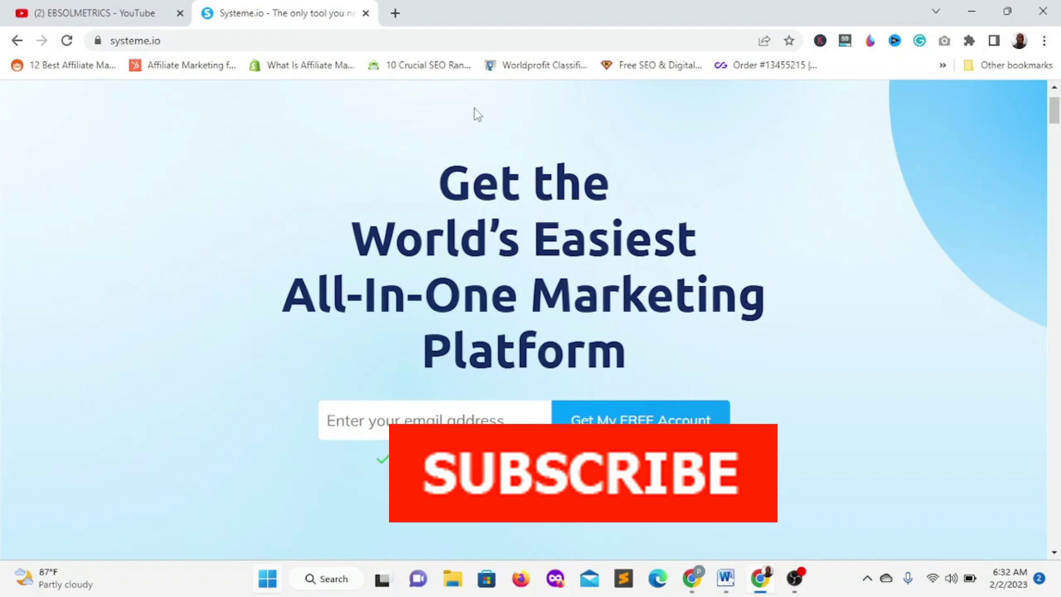
{"action": "left_click", "coordinate": [457, 415]}
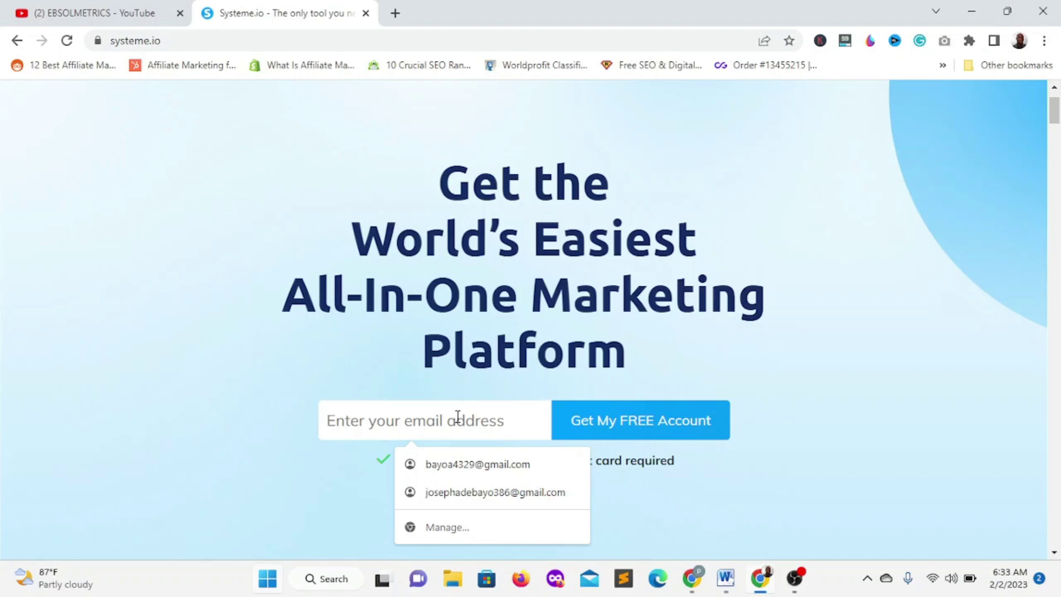
{"action": "type", "text": "digi"}
{"action": "key", "text": "Down"}
{"action": "key", "text": "Return"}
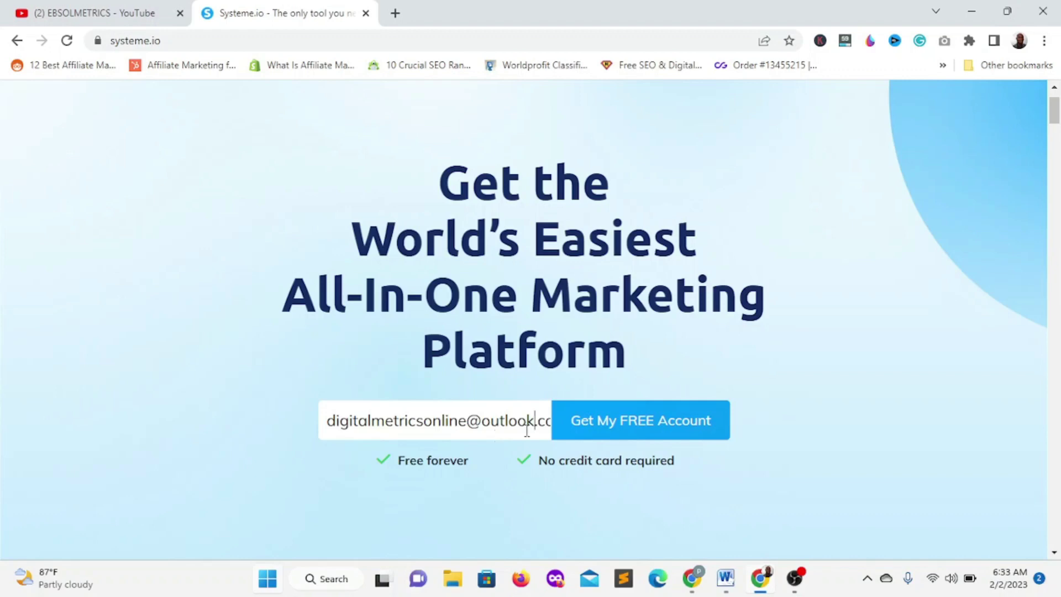
{"action": "left_click", "coordinate": [641, 425]}
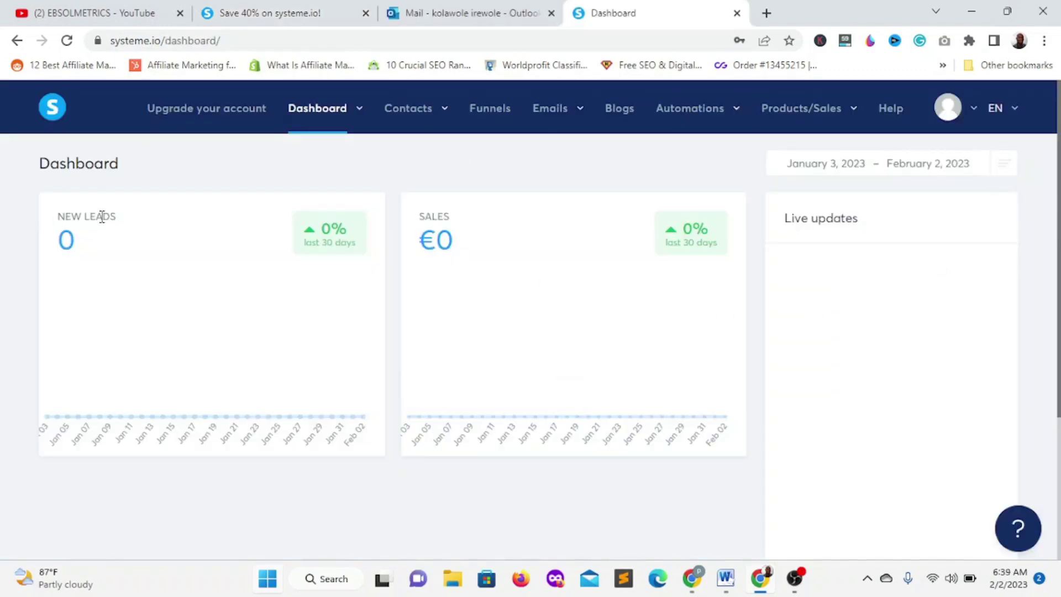
{"action": "scroll", "coordinate": [125, 251], "scroll_direction": "down", "scroll_amount": 2}
{"action": "scroll", "coordinate": [110, 266], "scroll_direction": "up", "scroll_amount": 2}
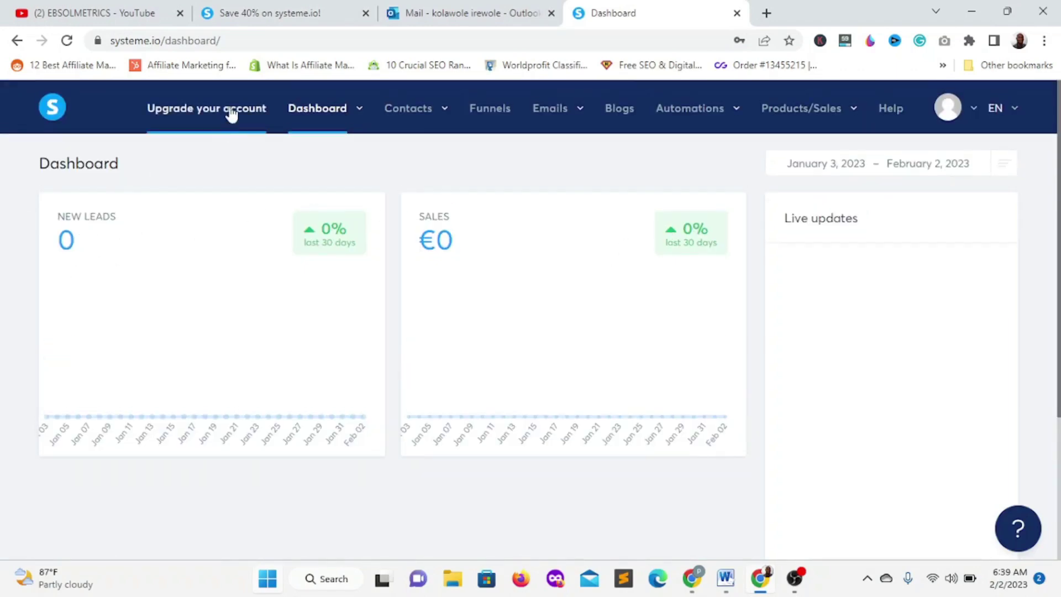
{"action": "mouse_move", "coordinate": [414, 117]}
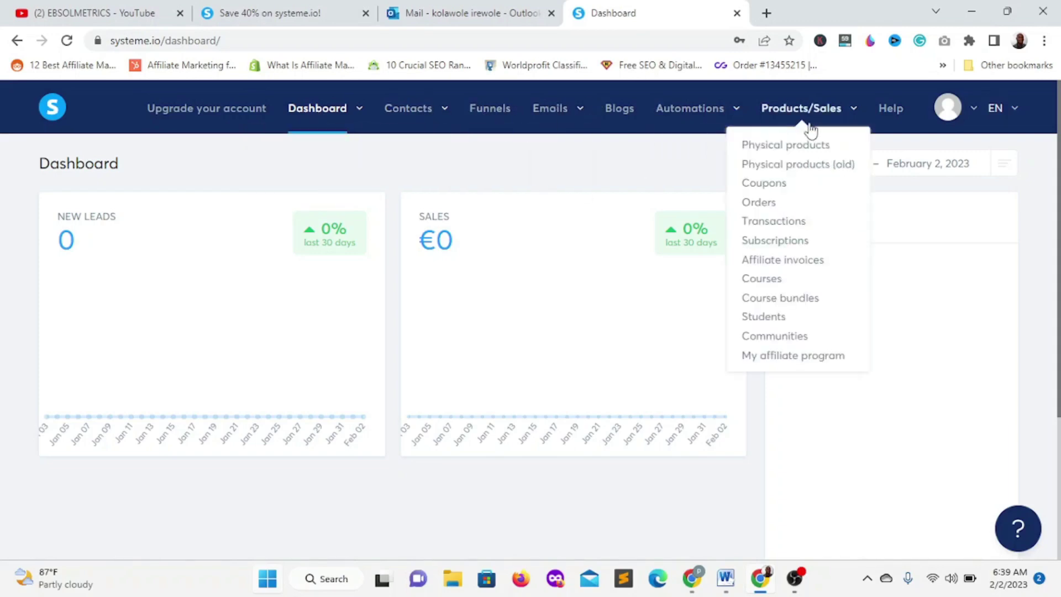
{"action": "mouse_move", "coordinate": [346, 113]}
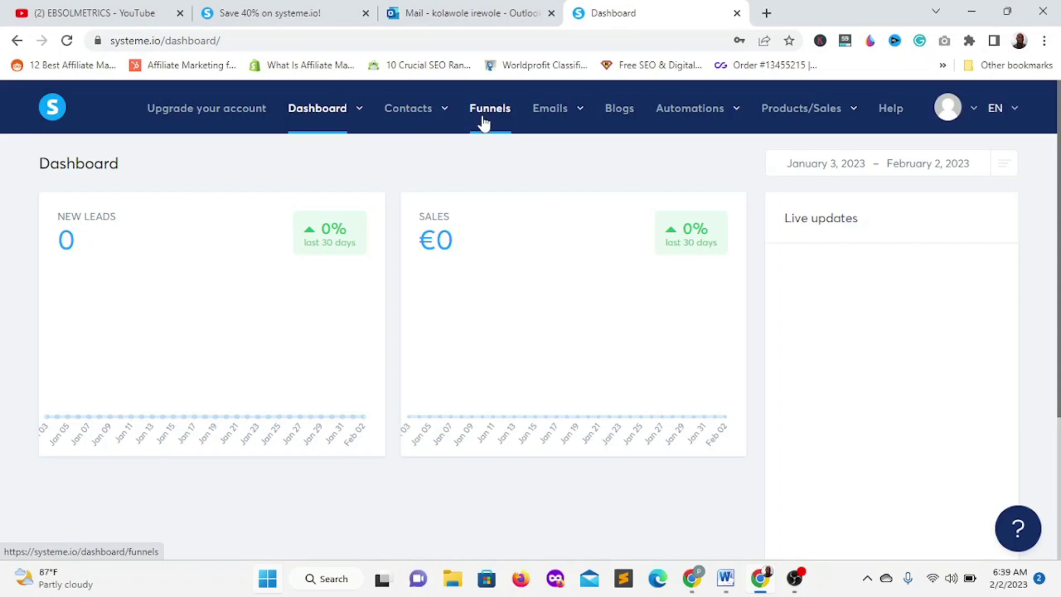
{"action": "mouse_move", "coordinate": [545, 119]}
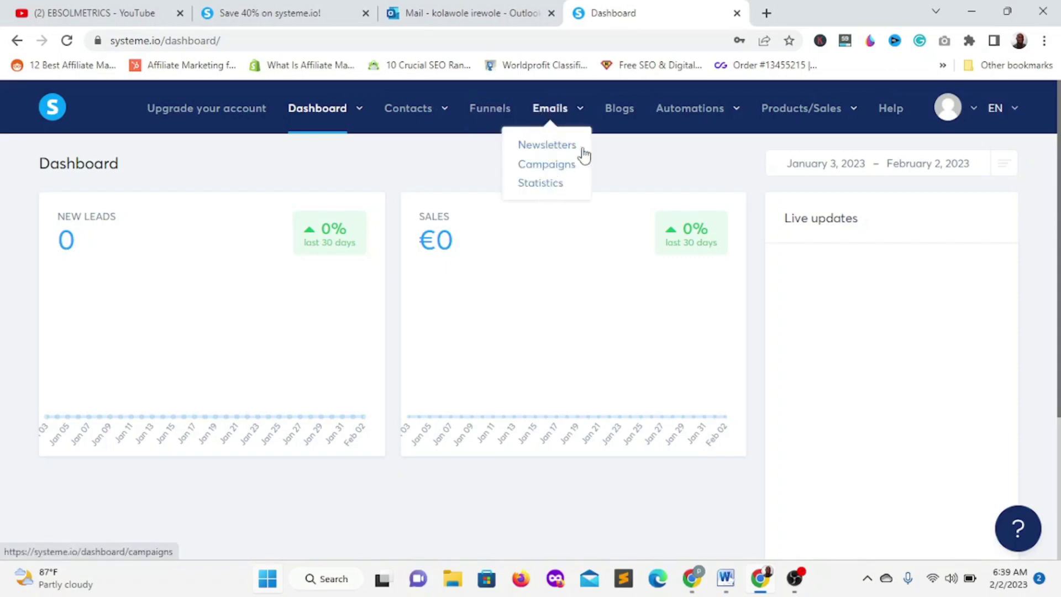
{"action": "mouse_move", "coordinate": [700, 114]}
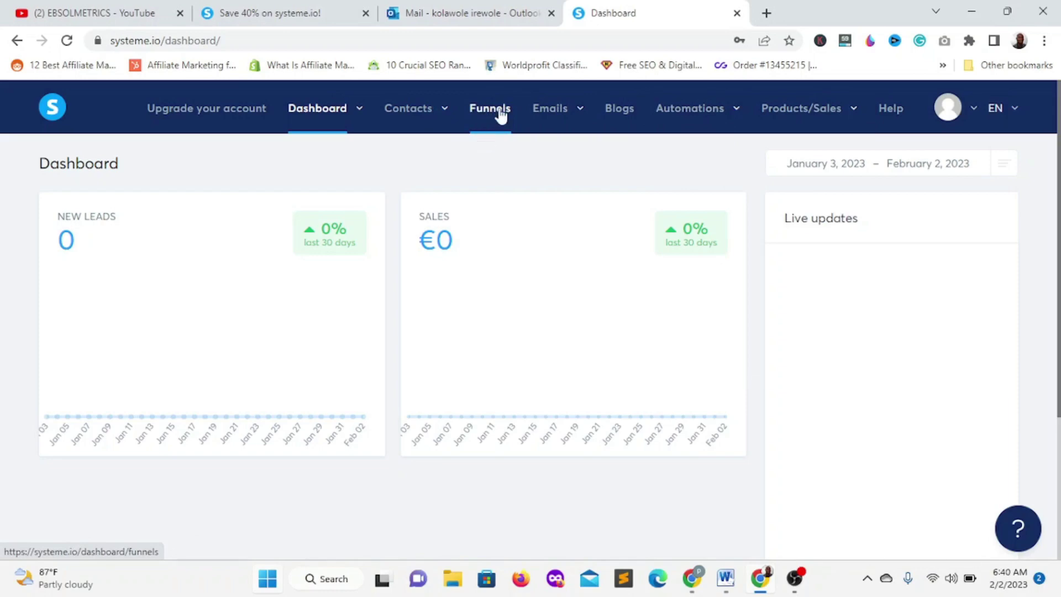
- Start a new funnel from the funnels list and name it "Affiliate Cash Machine"
{"action": "left_click", "coordinate": [490, 114]}
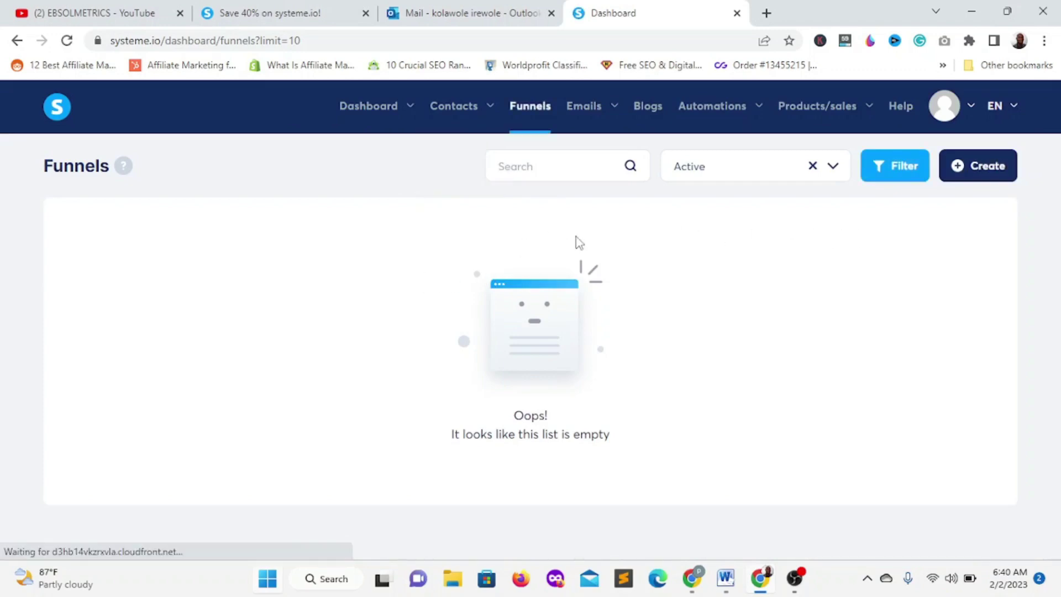
{"action": "left_click", "coordinate": [975, 169]}
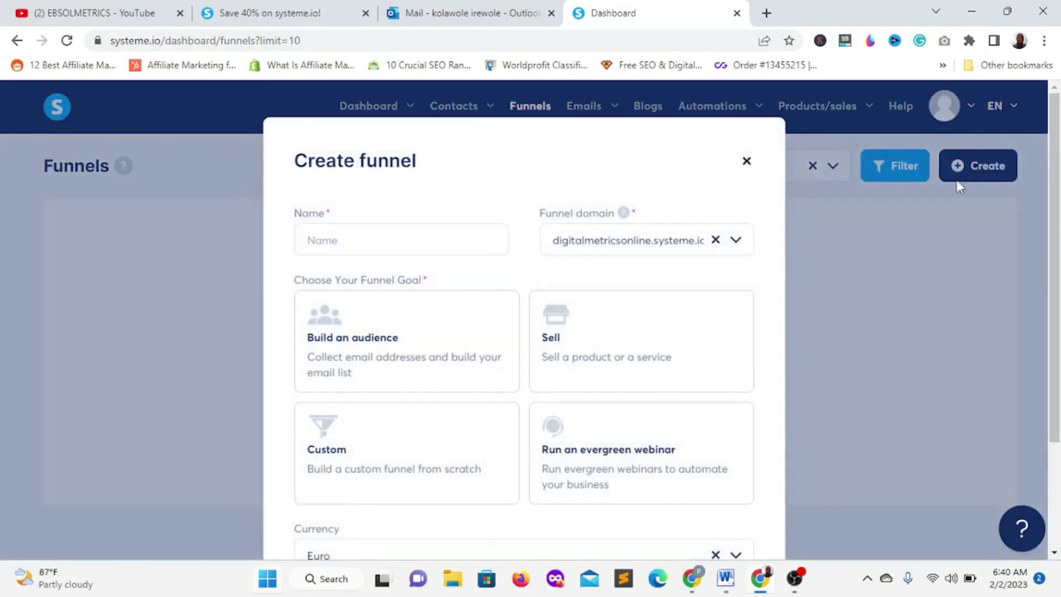
{"action": "left_click", "coordinate": [324, 239]}
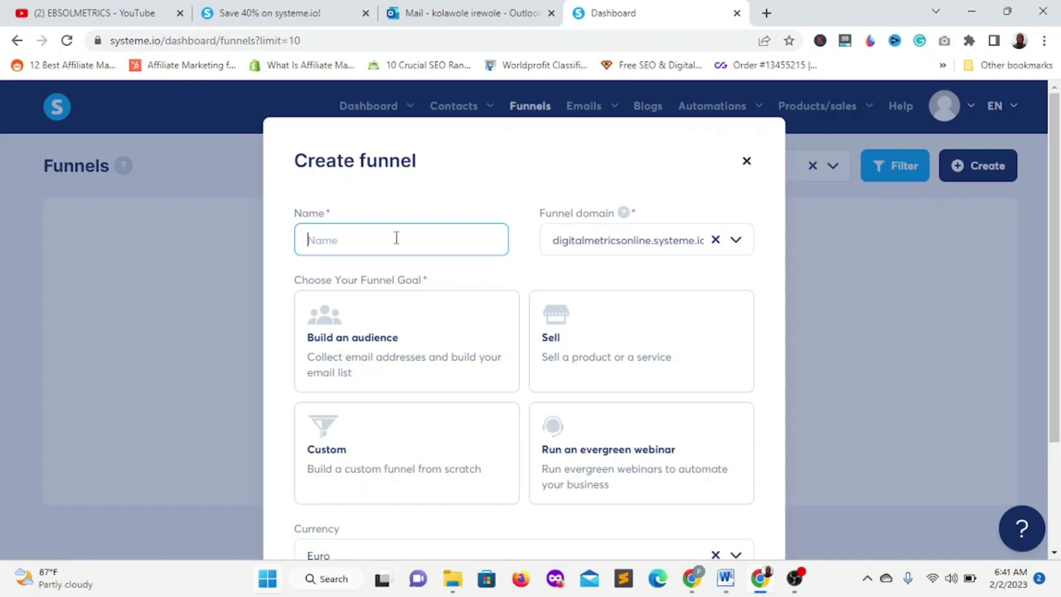
{"action": "type", "text": "Affiliate Cash Machine"}
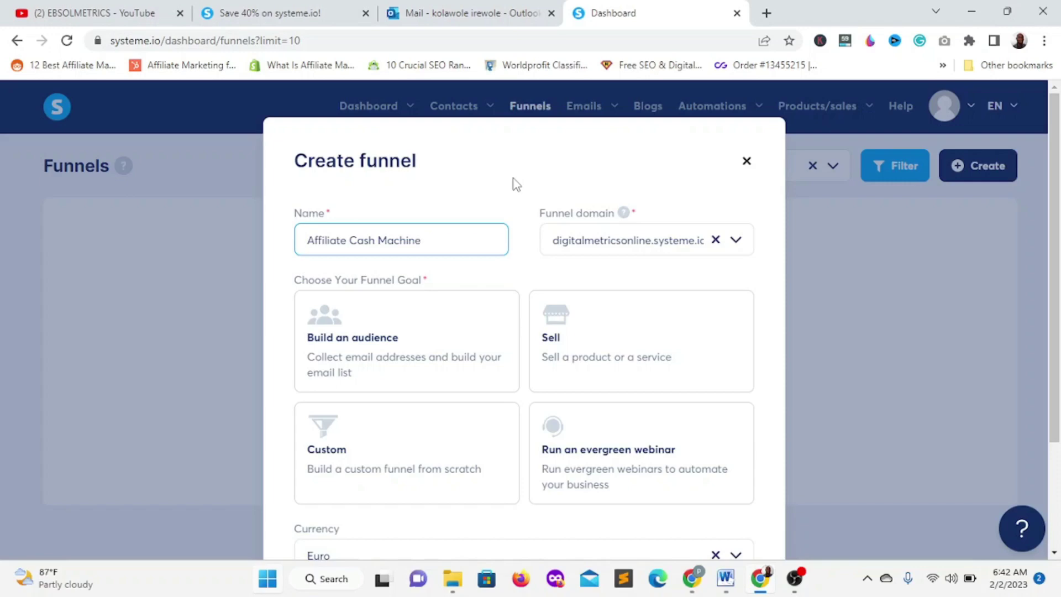
- Choose "Build an audience" as the funnel goal and save the new funnel
{"action": "scroll", "coordinate": [379, 275], "scroll_direction": "down", "scroll_amount": 2}
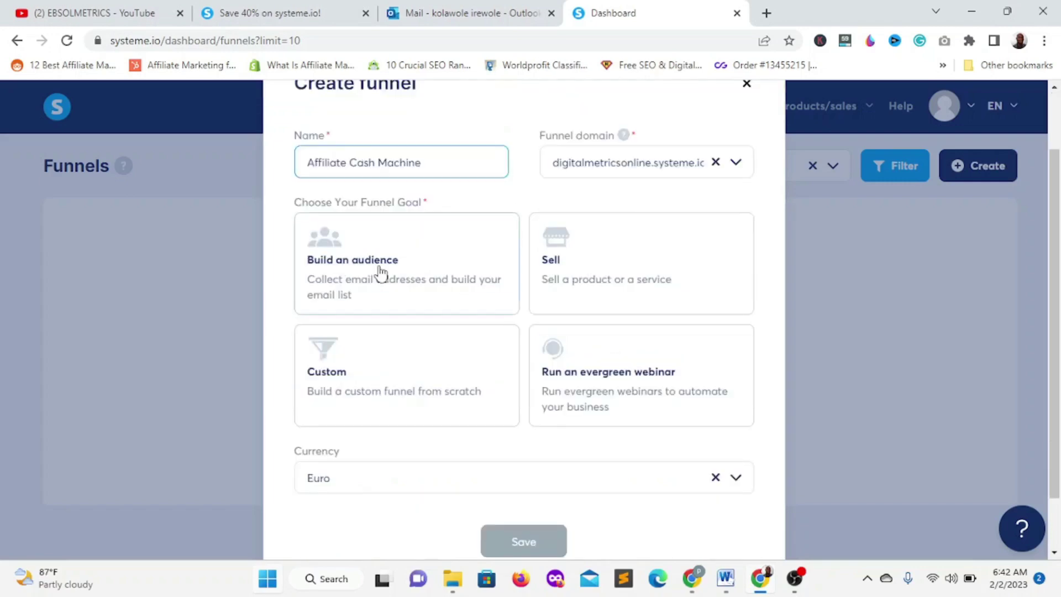
{"action": "left_click", "coordinate": [346, 268]}
{"action": "scroll", "coordinate": [482, 475], "scroll_direction": "down", "scroll_amount": 1}
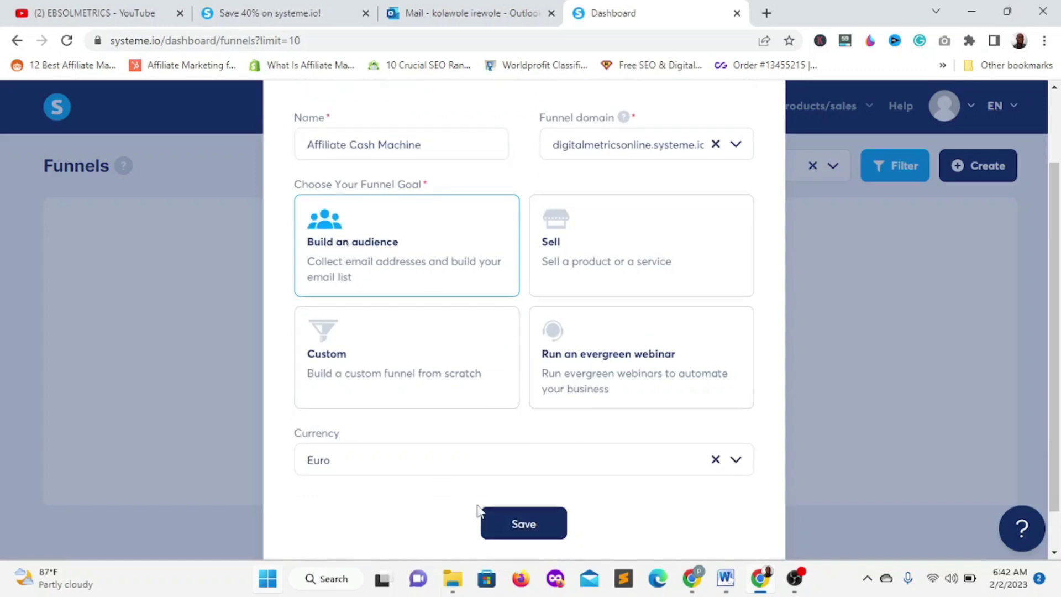
{"action": "scroll", "coordinate": [478, 510], "scroll_direction": "down", "scroll_amount": 1}
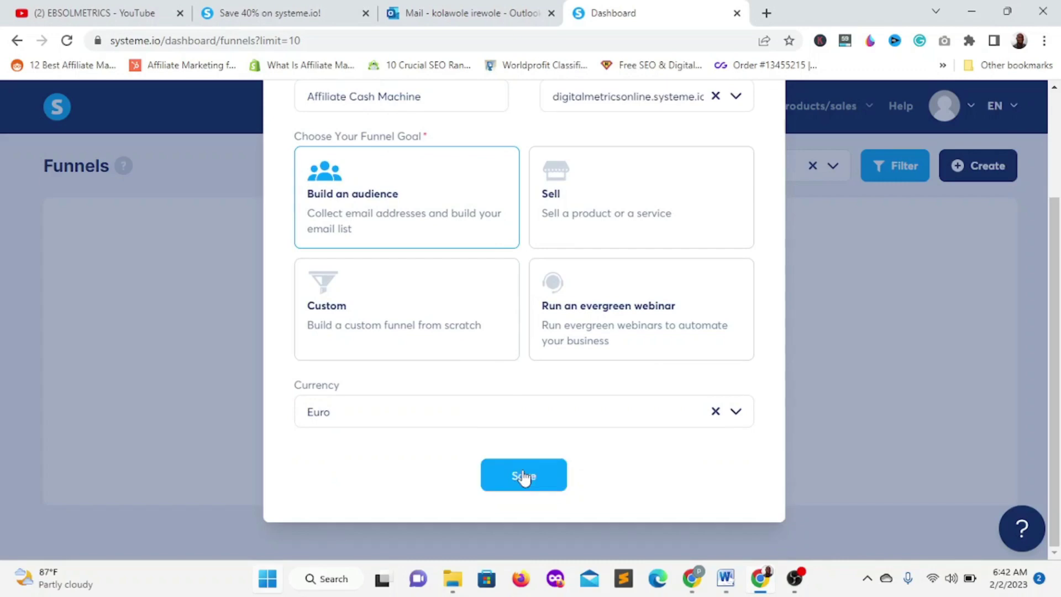
{"action": "left_click", "coordinate": [523, 476]}
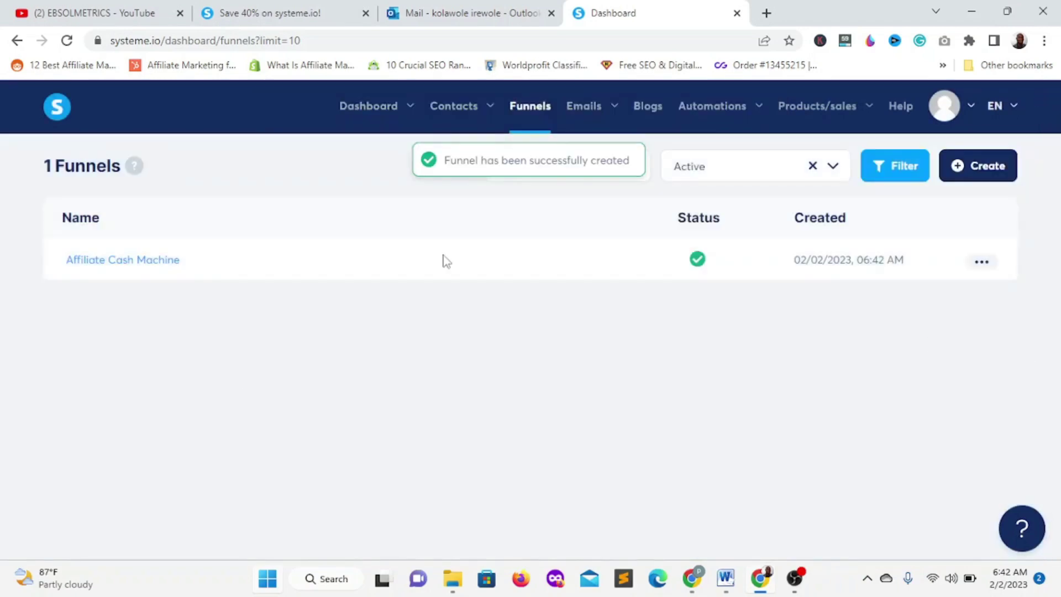
- Open the Affiliate Cash Machine funnel and apply the red and blue "All the Tools, Books and Resources" book template to its squeeze page
{"action": "left_click", "coordinate": [97, 266]}
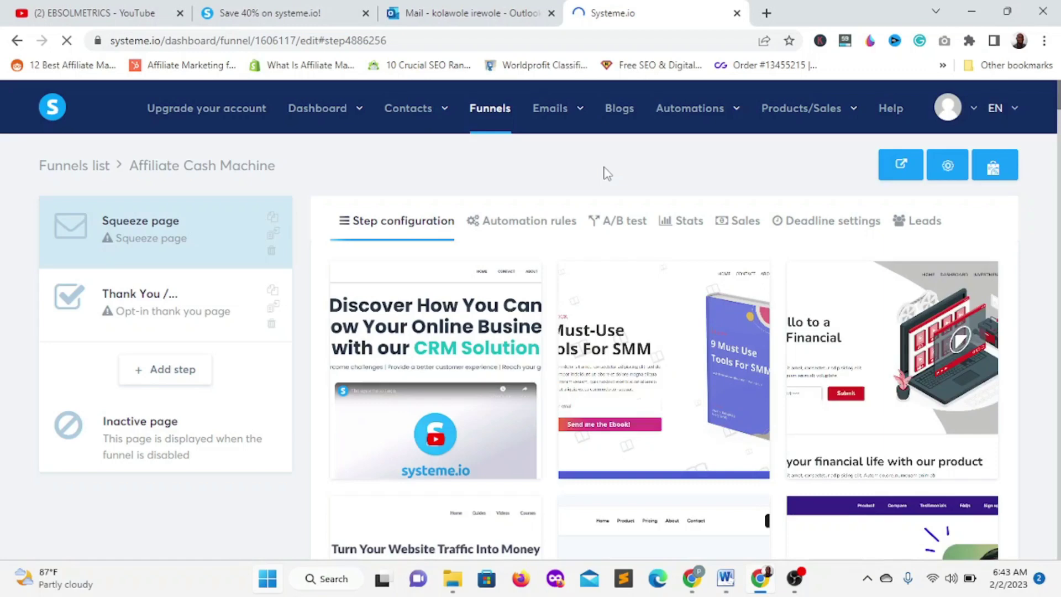
{"action": "scroll", "coordinate": [522, 303], "scroll_direction": "down", "scroll_amount": 1}
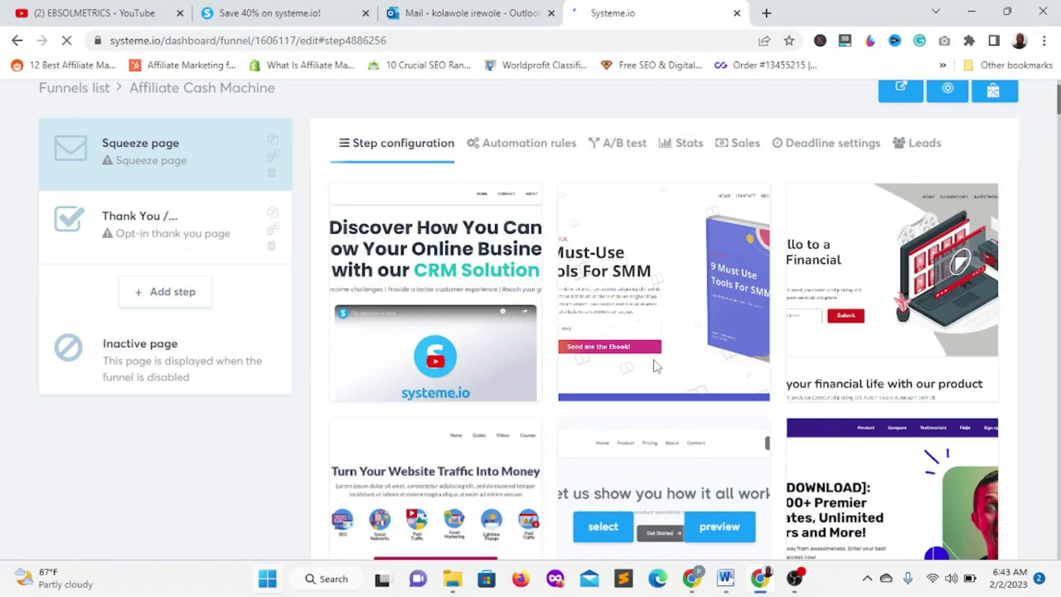
{"action": "scroll", "coordinate": [656, 366], "scroll_direction": "down", "scroll_amount": 6}
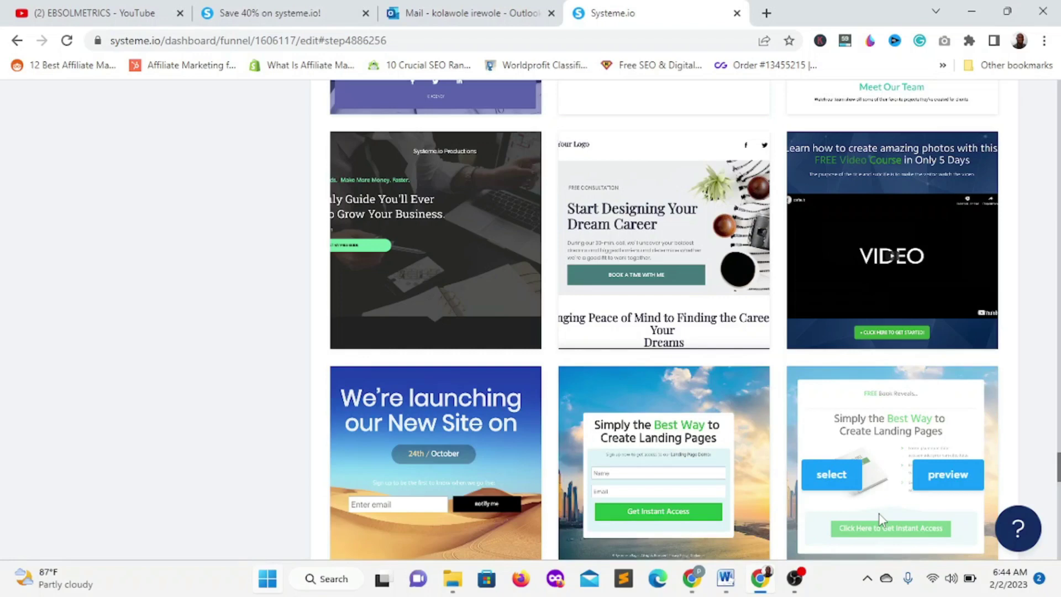
{"action": "scroll", "coordinate": [879, 513], "scroll_direction": "down", "scroll_amount": 2}
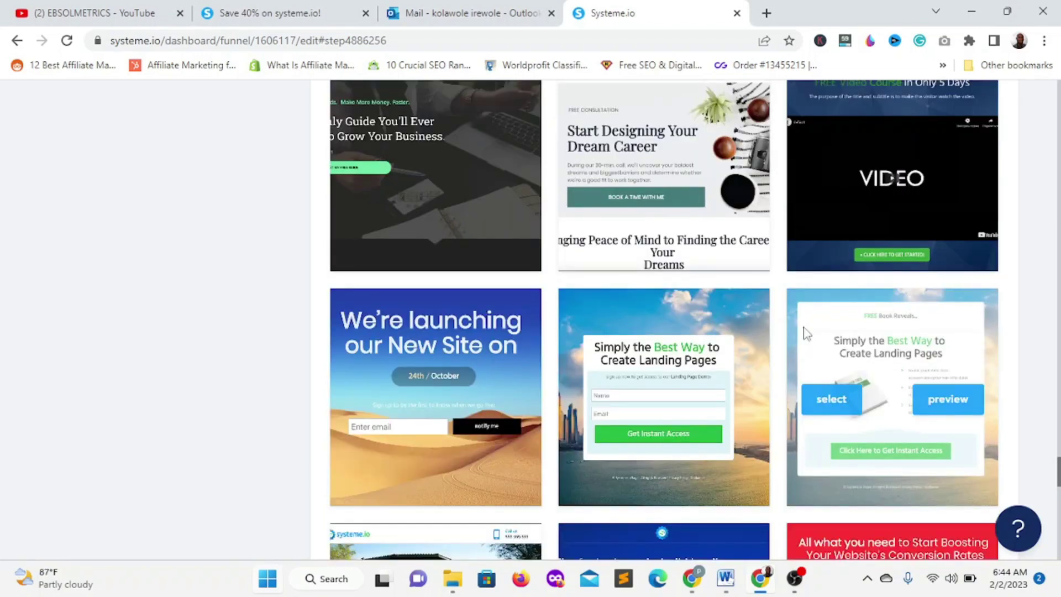
{"action": "scroll", "coordinate": [774, 304], "scroll_direction": "down", "scroll_amount": 10}
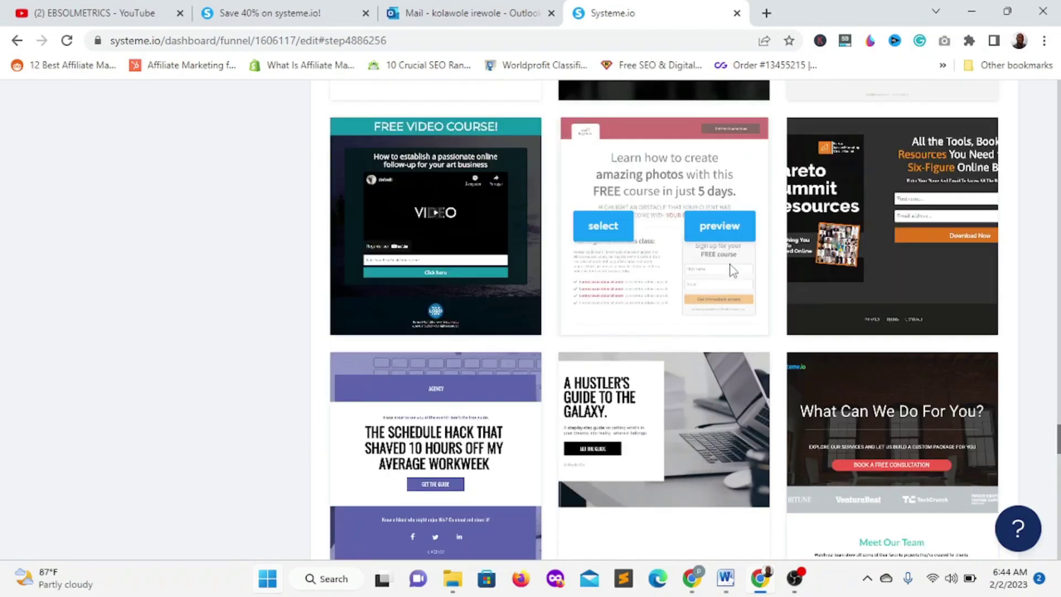
{"action": "scroll", "coordinate": [732, 269], "scroll_direction": "up", "scroll_amount": 5}
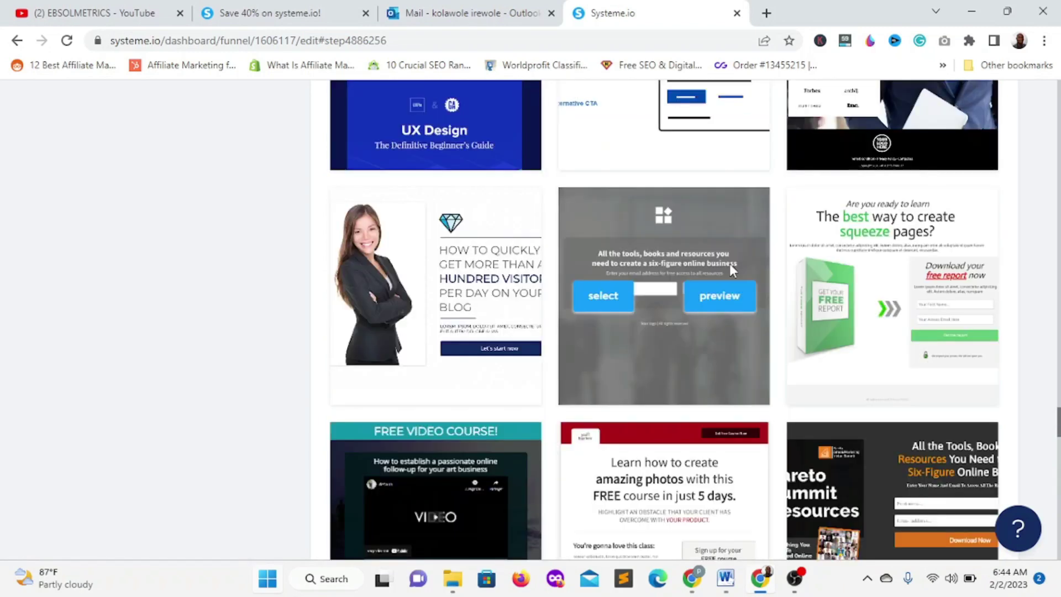
{"action": "scroll", "coordinate": [730, 263], "scroll_direction": "up", "scroll_amount": 4}
{"action": "scroll", "coordinate": [732, 270], "scroll_direction": "up", "scroll_amount": 4}
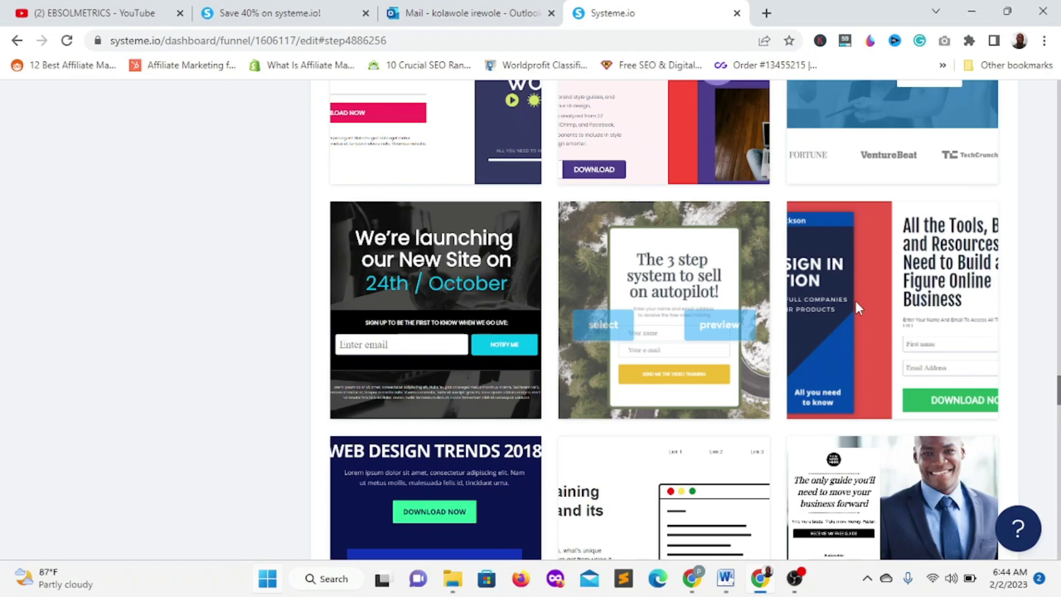
{"action": "mouse_move", "coordinate": [834, 267]}
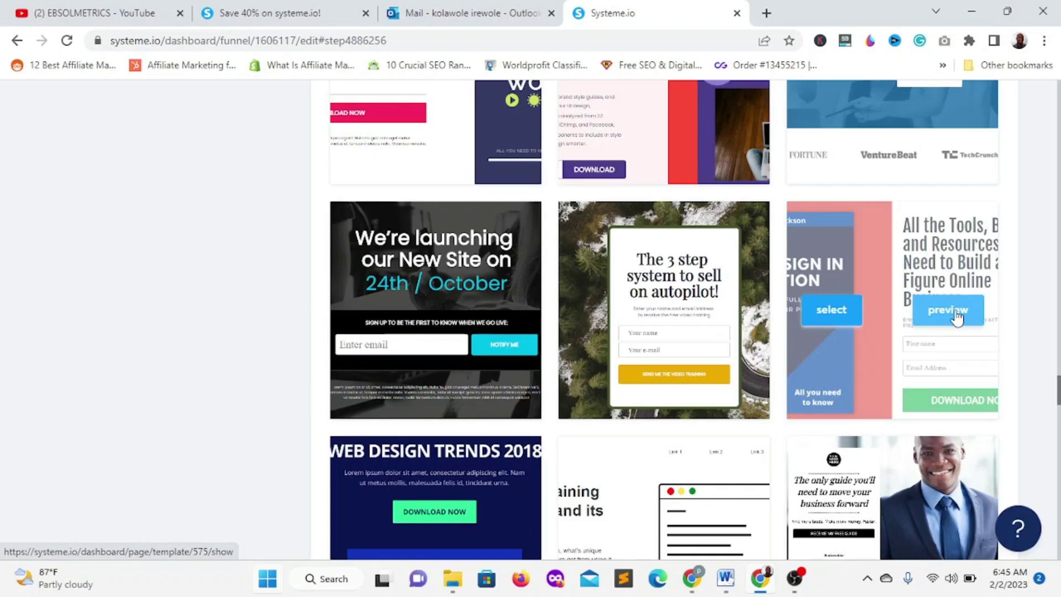
{"action": "left_click", "coordinate": [828, 316]}
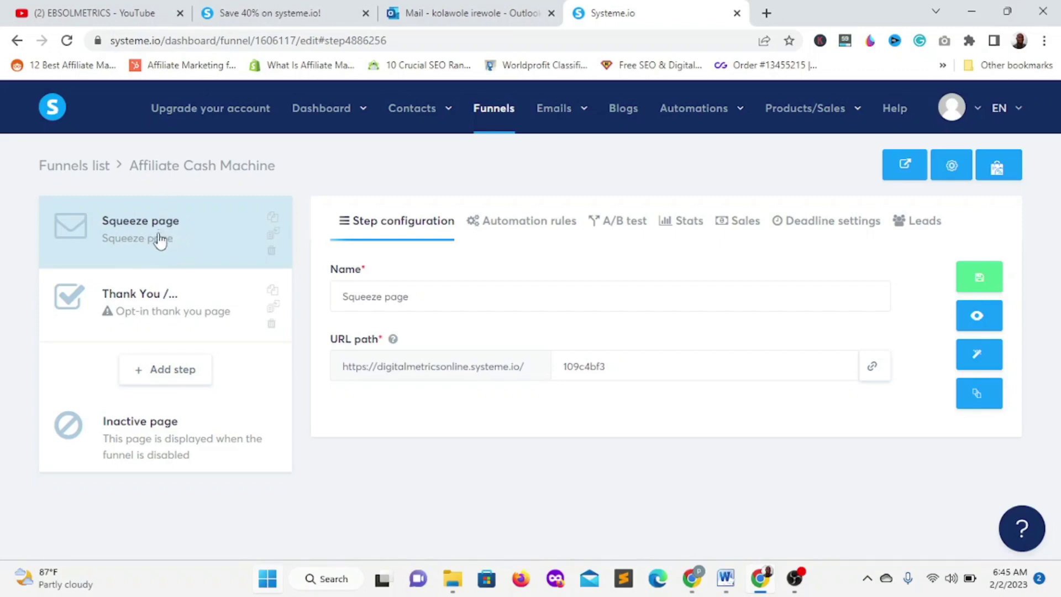
- Open the funnel's squeeze page in the page editor and look over its layout
{"action": "left_click", "coordinate": [225, 238]}
{"action": "left_click", "coordinate": [973, 355]}
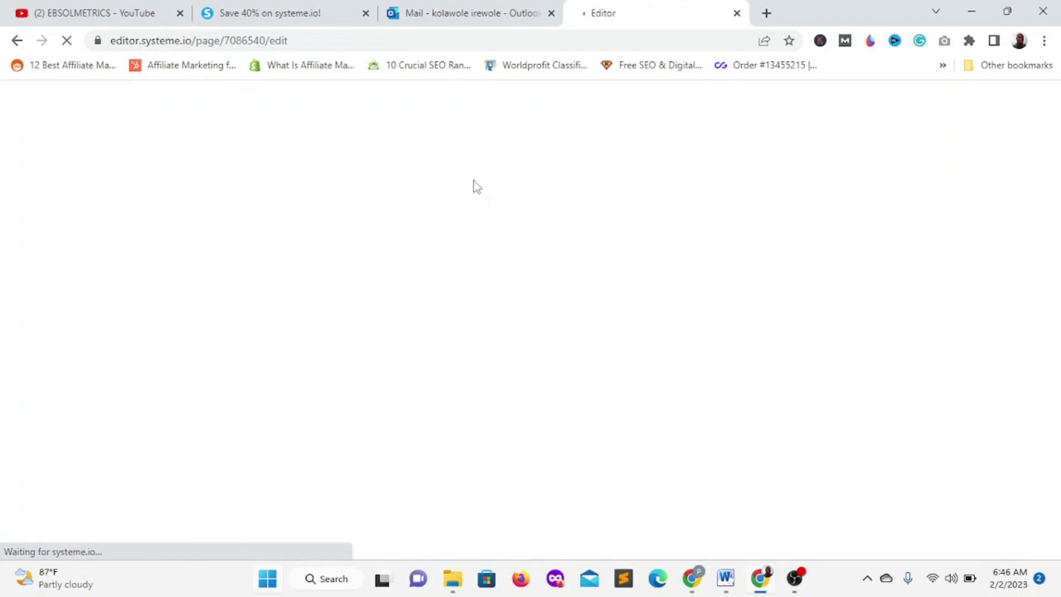
{"action": "scroll", "coordinate": [509, 318], "scroll_direction": "down", "scroll_amount": 3}
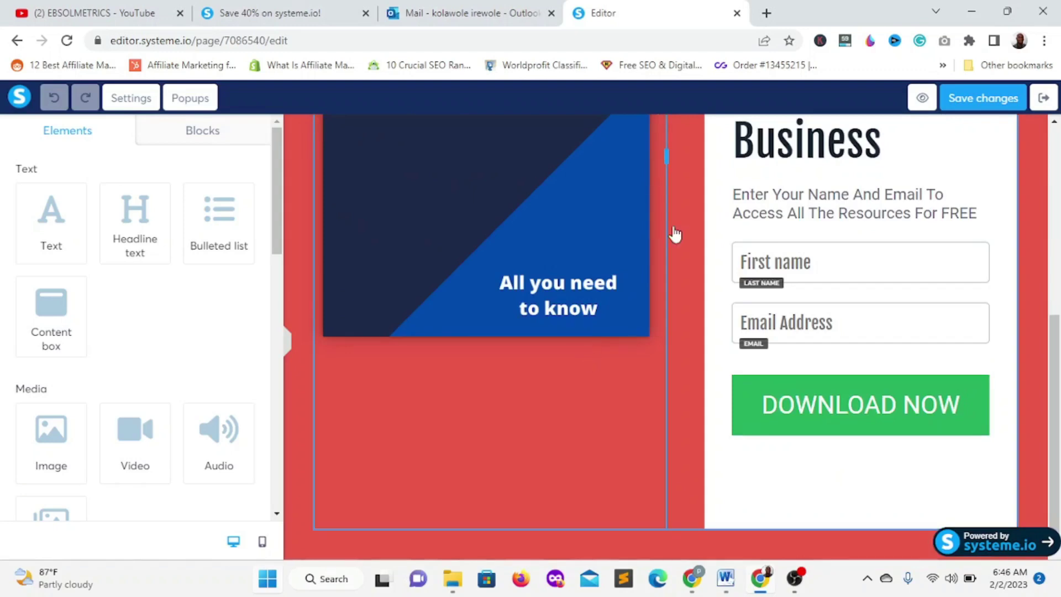
{"action": "scroll", "coordinate": [674, 234], "scroll_direction": "up", "scroll_amount": 7}
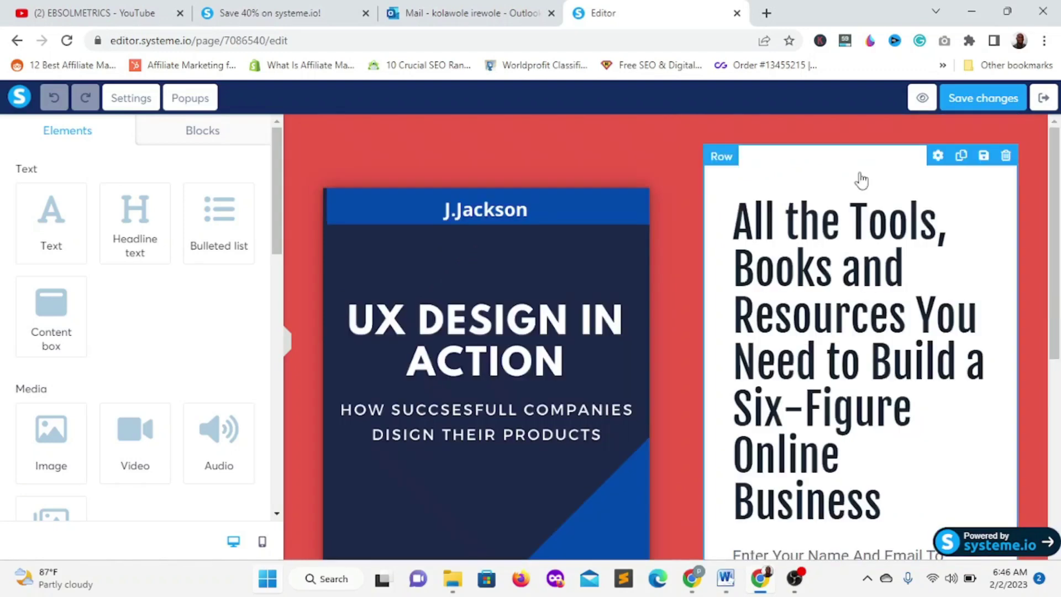
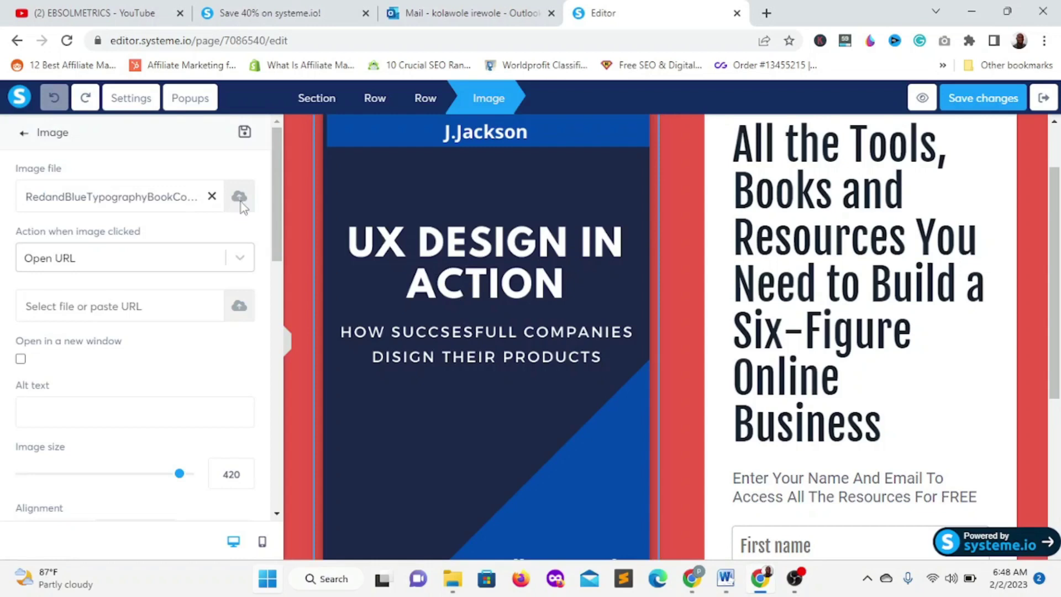
- Replace the squeeze page's book image with the acm-cover file uploaded from the AffiliateCashMachines eCover folder
{"action": "left_click", "coordinate": [239, 197]}
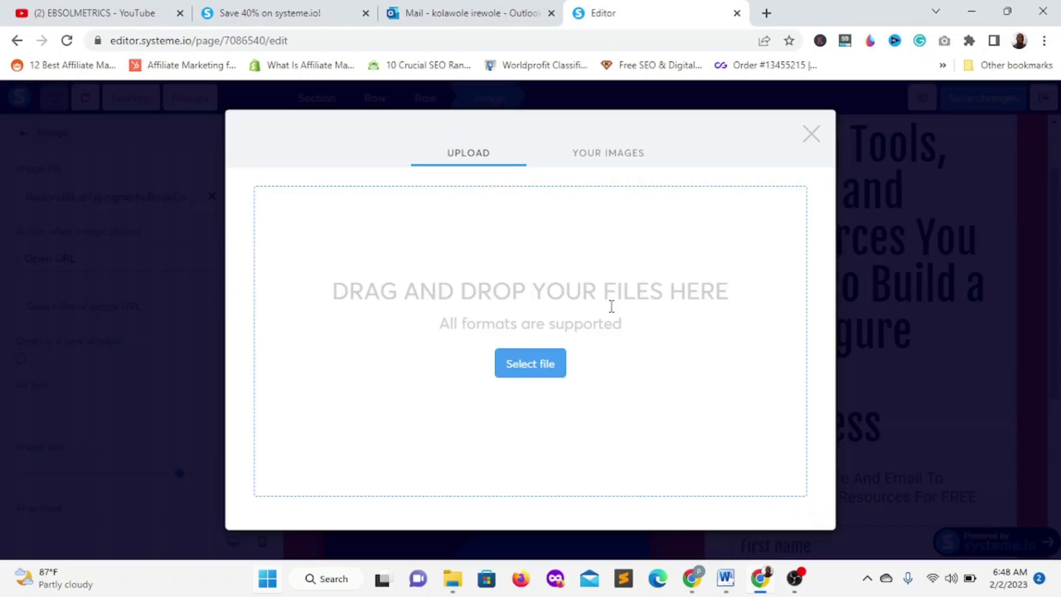
{"action": "left_click", "coordinate": [530, 370]}
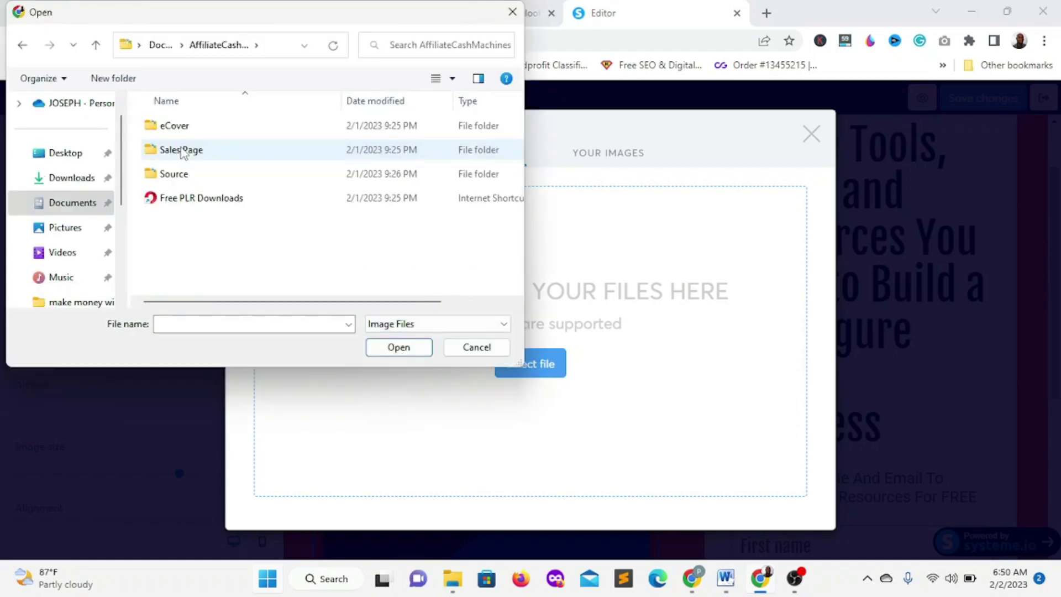
{"action": "double_click", "coordinate": [164, 129]}
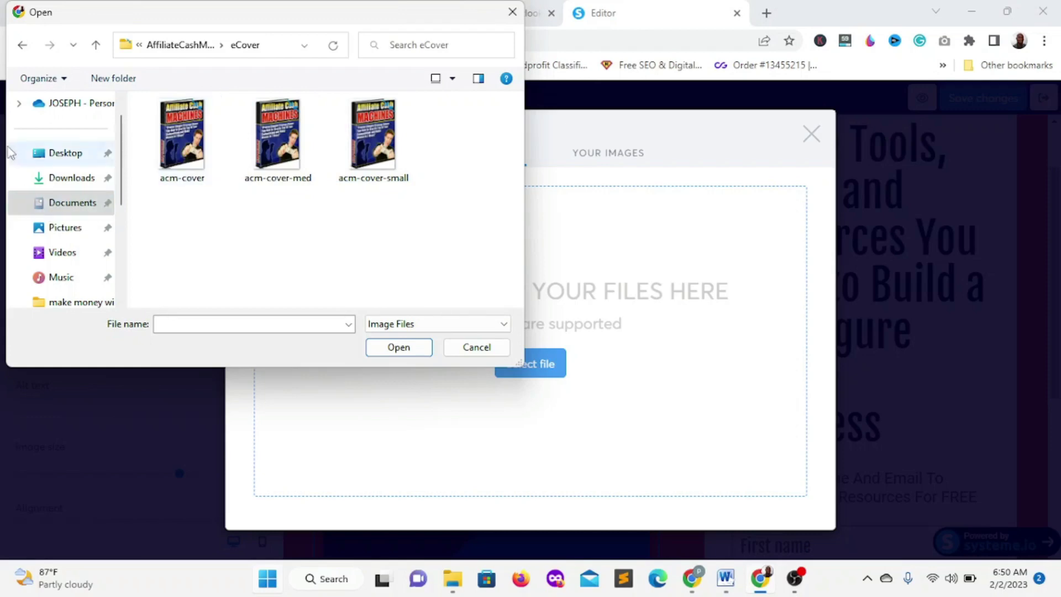
{"action": "left_click", "coordinate": [22, 47]}
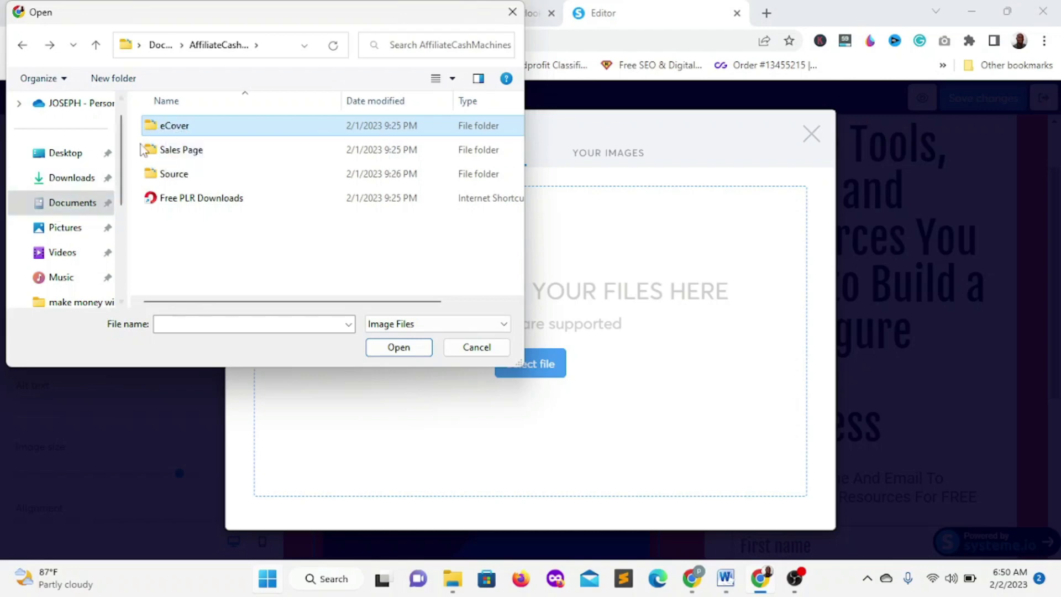
{"action": "double_click", "coordinate": [182, 127]}
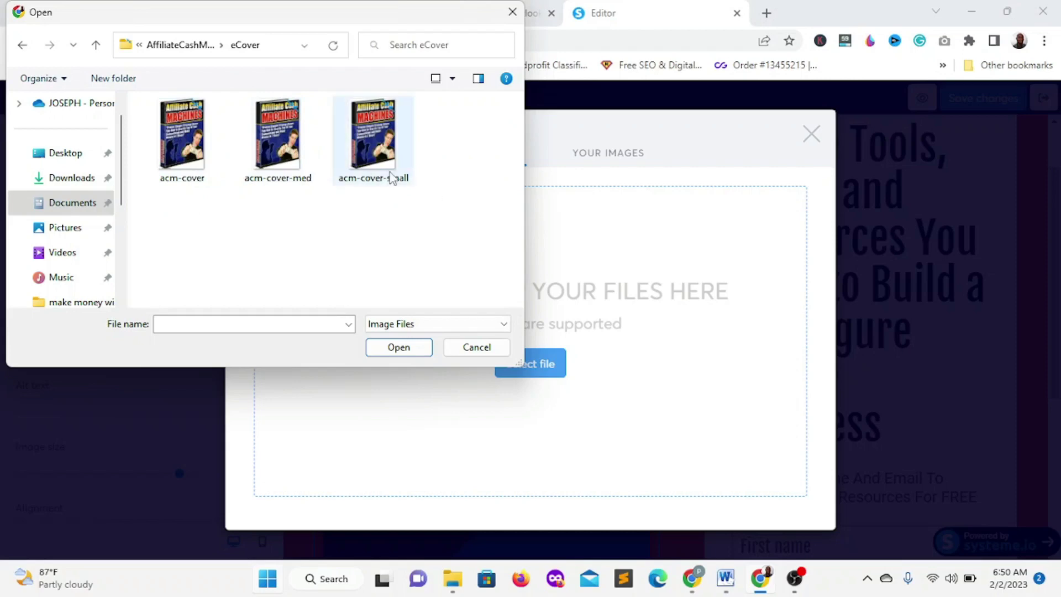
{"action": "left_click", "coordinate": [183, 145]}
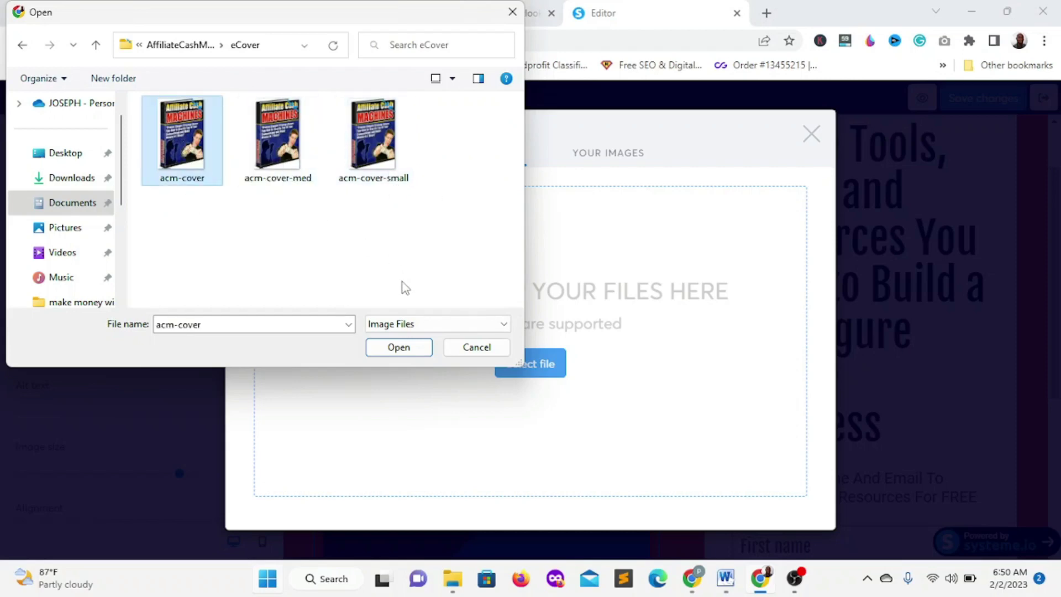
{"action": "left_click", "coordinate": [402, 353]}
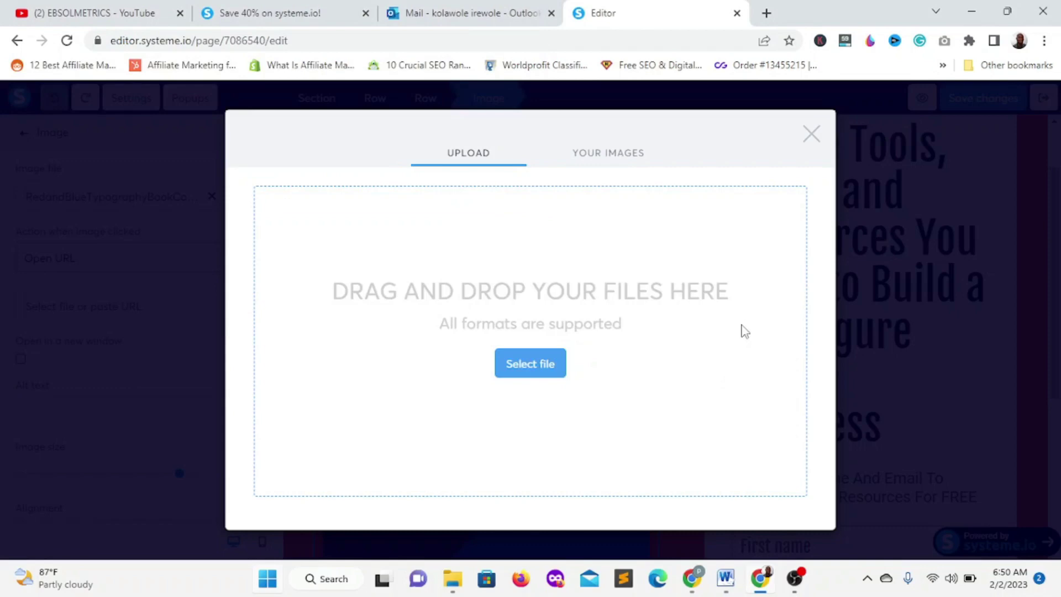
{"action": "scroll", "coordinate": [757, 390], "scroll_direction": "down", "scroll_amount": 3}
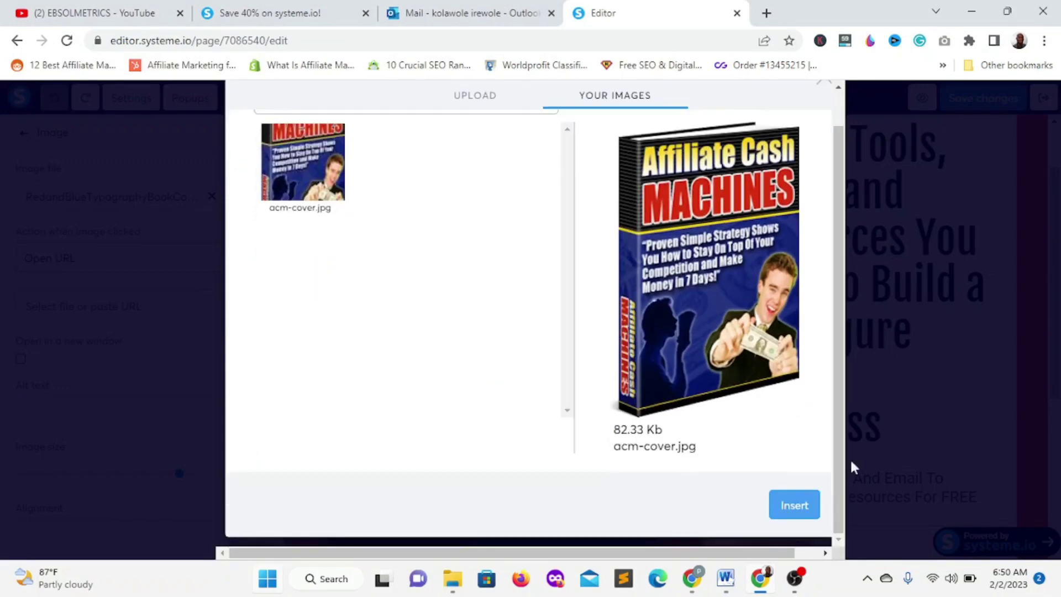
{"action": "left_click", "coordinate": [799, 506]}
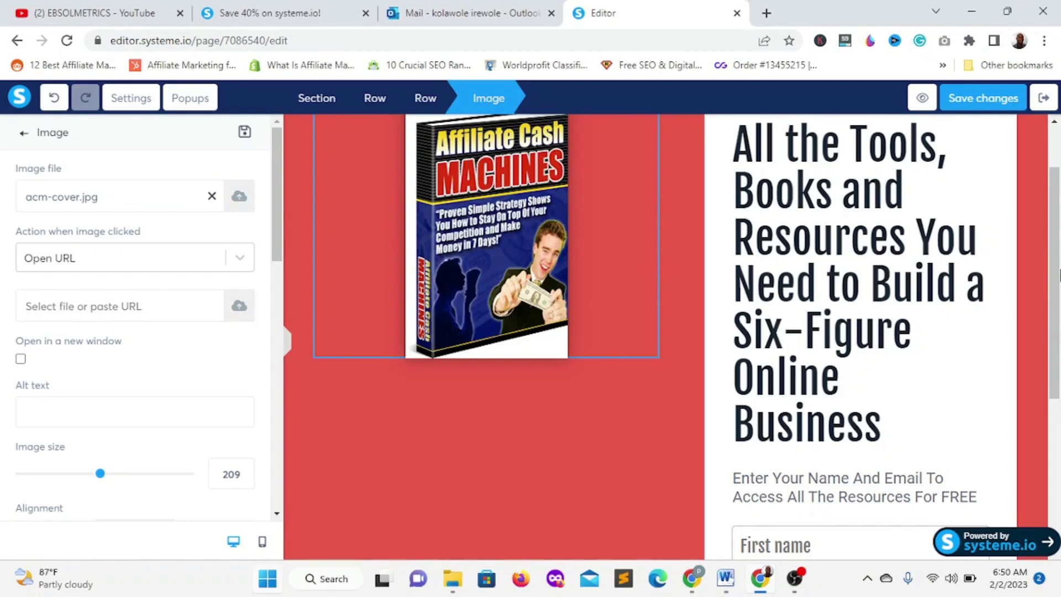
{"action": "scroll", "coordinate": [492, 261], "scroll_direction": "up", "scroll_amount": 2}
{"action": "key", "text": "Escape"}
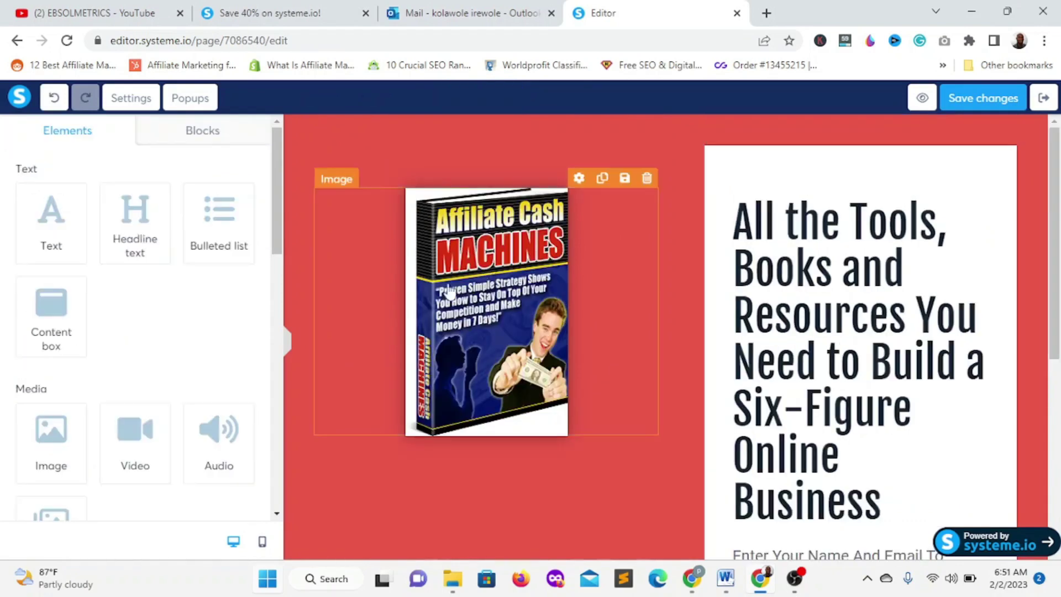
- Enlarge the Affiliate Cash Machines cover image on the page to an image size of 350
{"action": "left_click", "coordinate": [295, 301]}
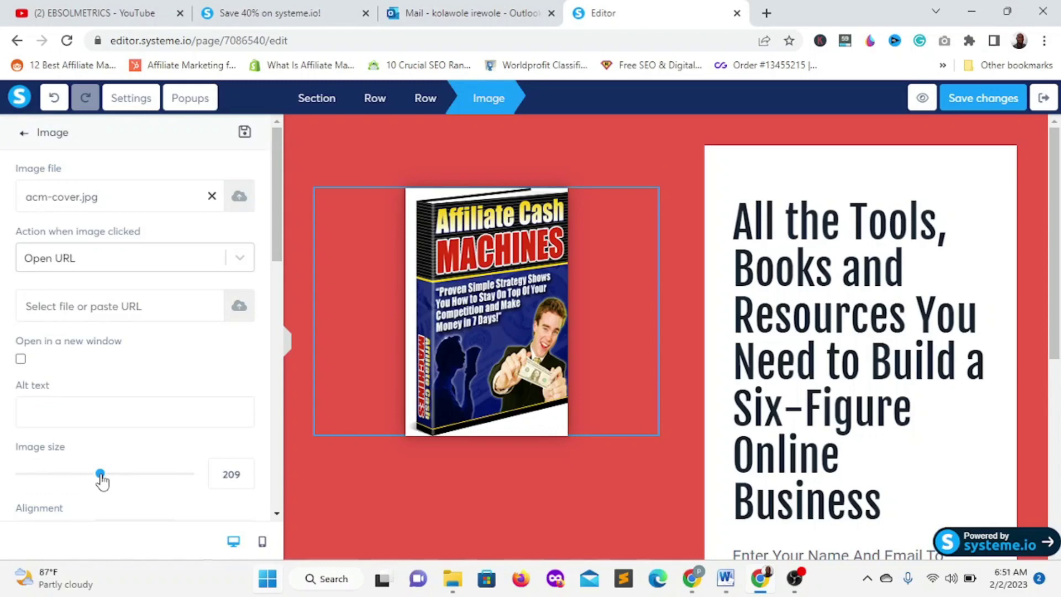
{"action": "left_click_drag", "start_coordinate": [101, 476], "coordinate": [158, 481]}
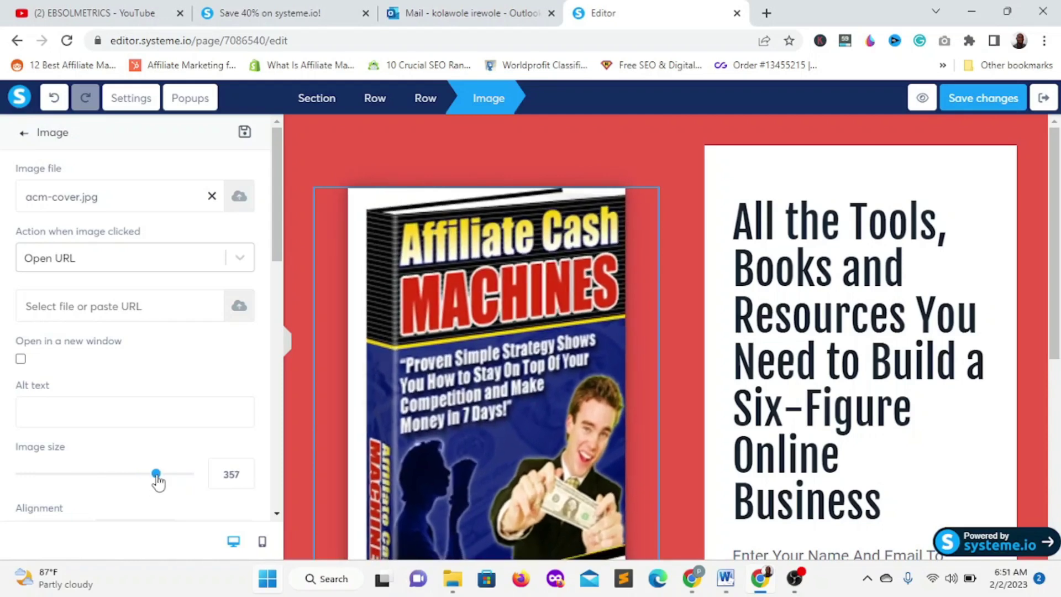
{"action": "double_click", "coordinate": [226, 473]}
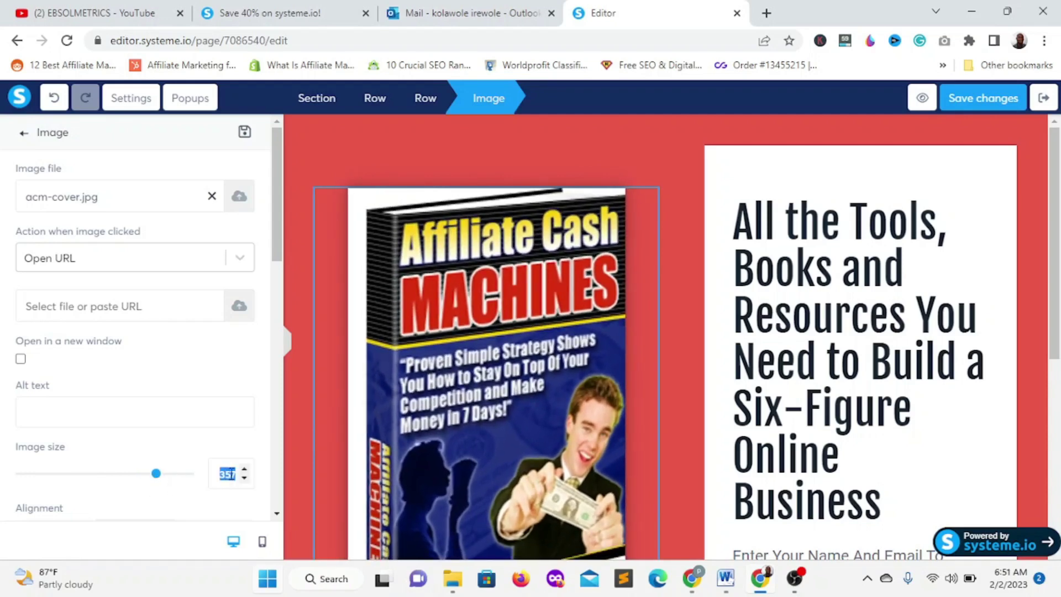
{"action": "type", "text": "3"}
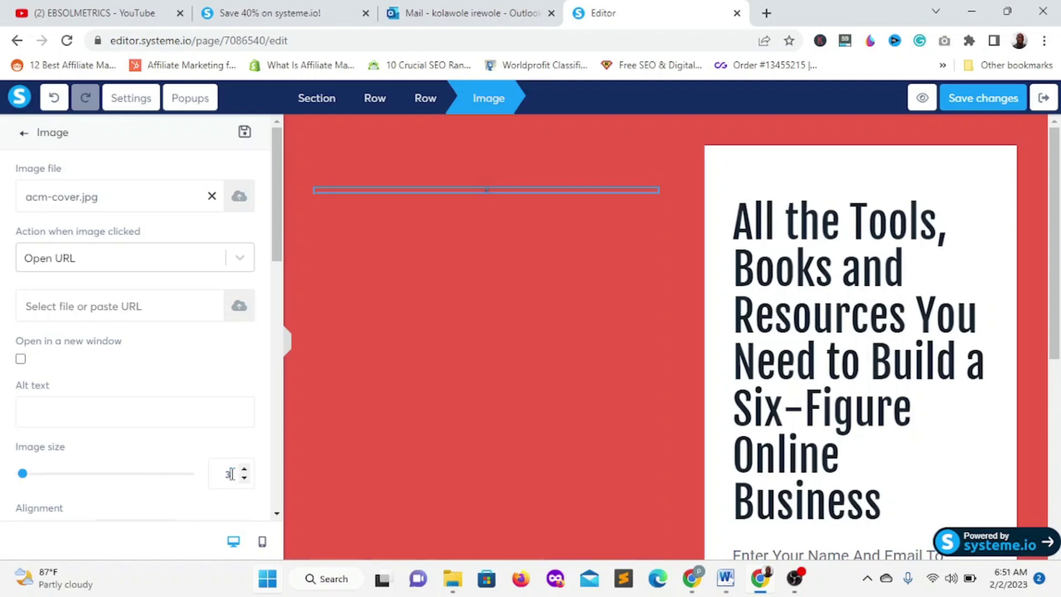
{"action": "type", "text": "50"}
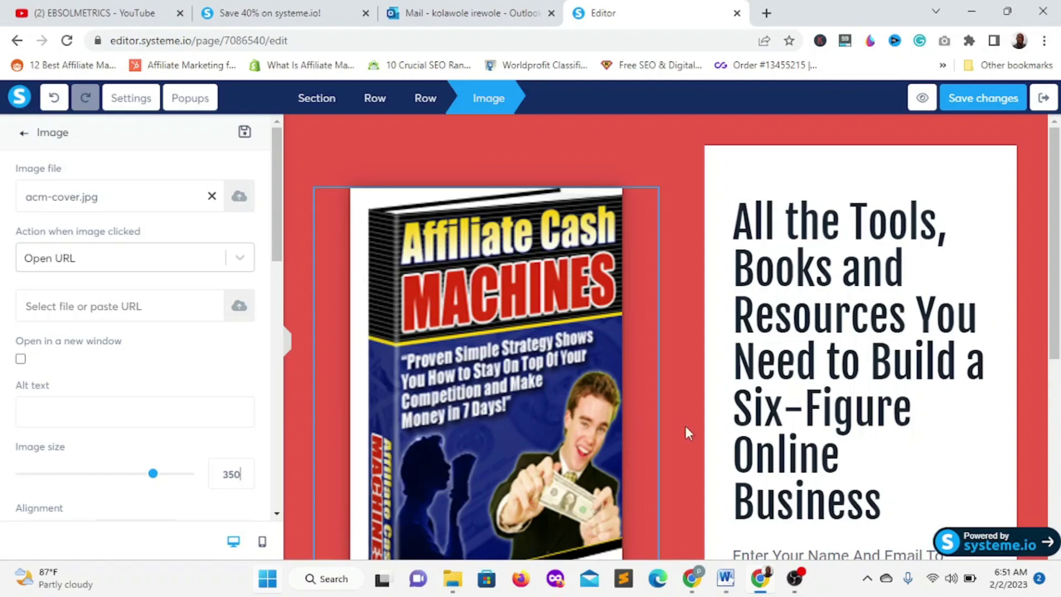
{"action": "left_click", "coordinate": [651, 329]}
{"action": "scroll", "coordinate": [584, 277], "scroll_direction": "down", "scroll_amount": 5}
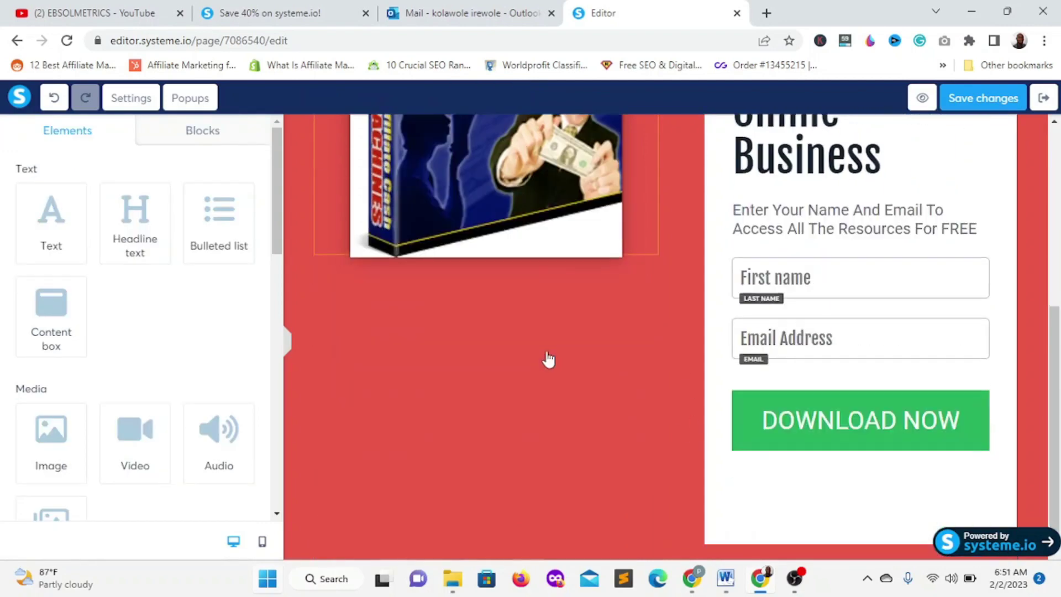
- Replace the headline above the opt-in form with "Do you want to stay on top of your affiliate marketing game?"
{"action": "scroll", "coordinate": [584, 278], "scroll_direction": "up", "scroll_amount": 5}
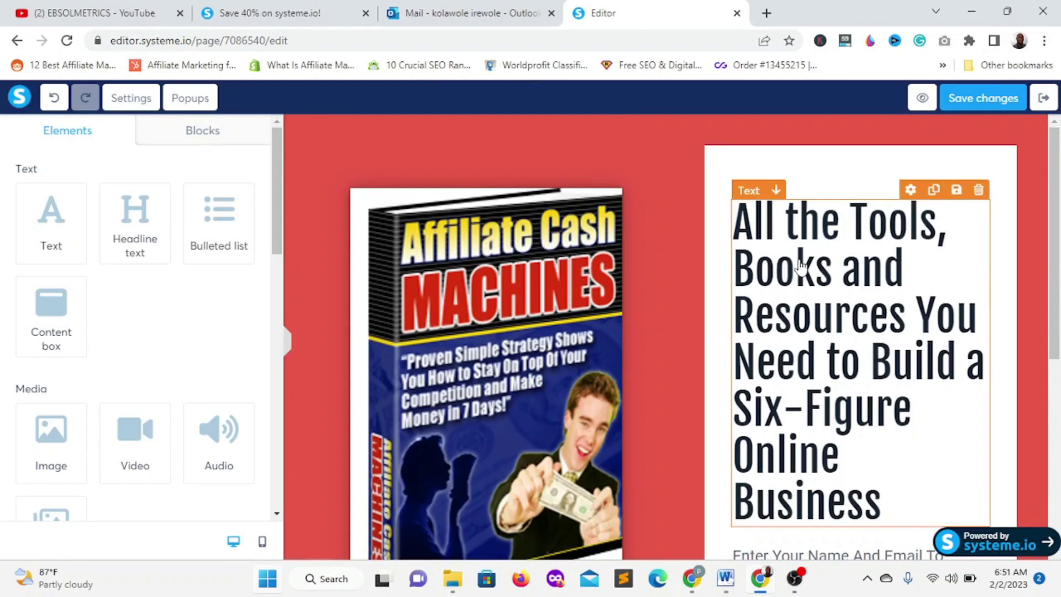
{"action": "triple_click", "coordinate": [800, 267]}
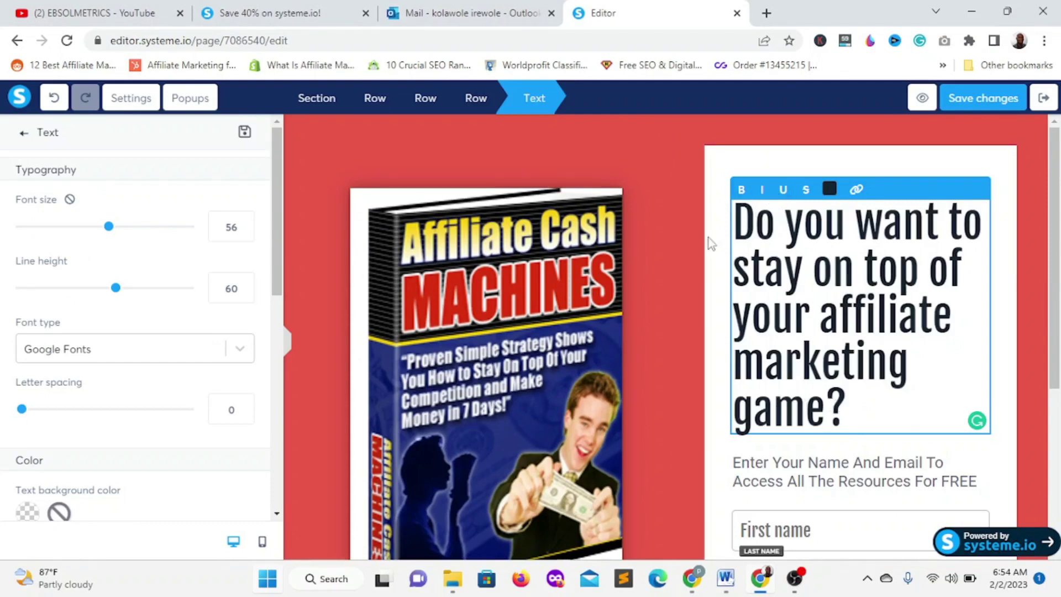
{"action": "left_click", "coordinate": [688, 252]}
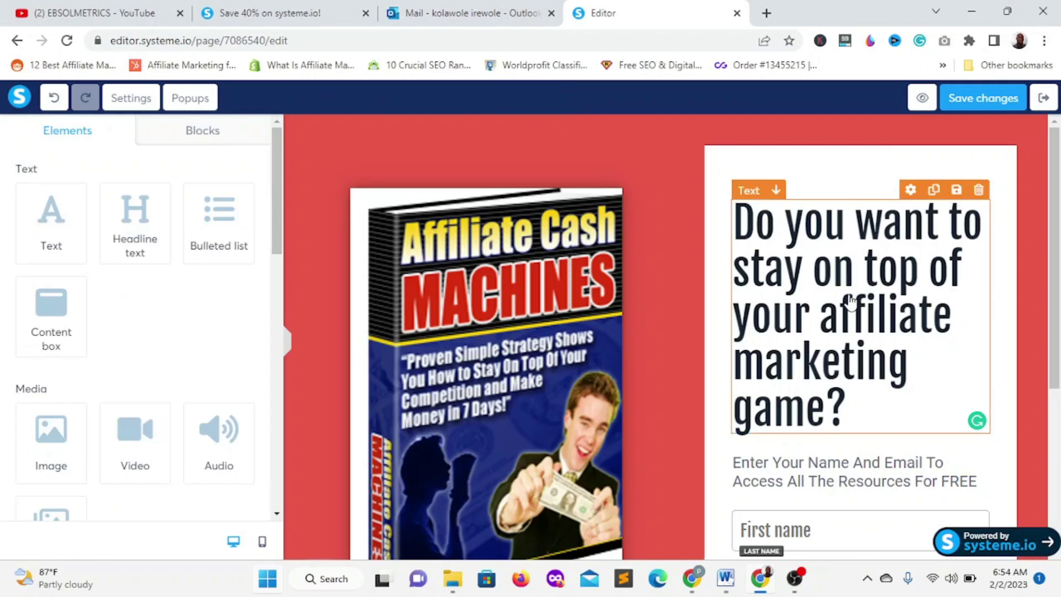
- Reduce the headline's font size to 30 and its line height to 40
{"action": "left_click", "coordinate": [849, 302]}
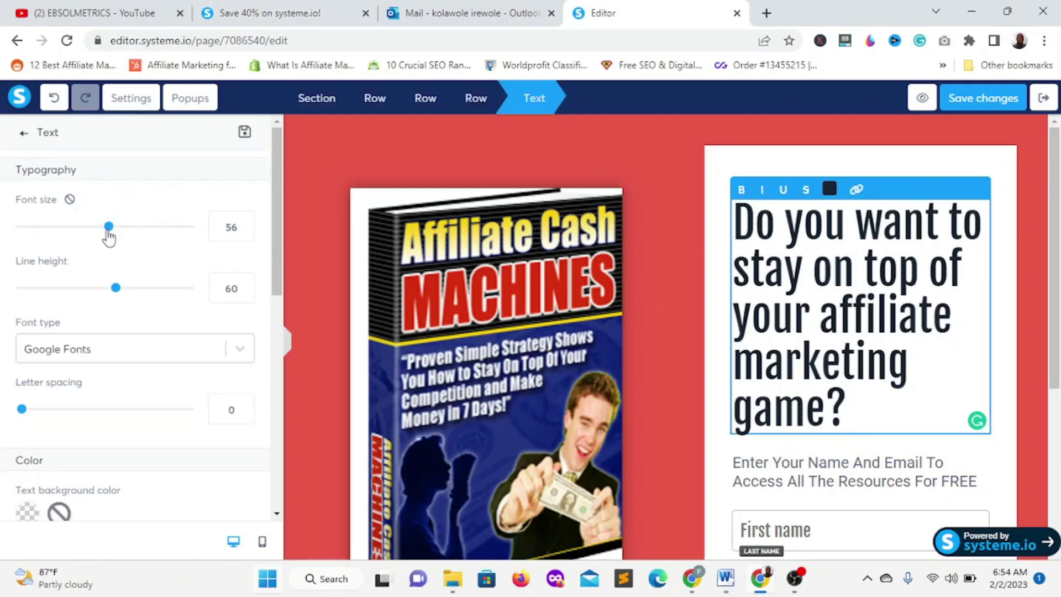
{"action": "left_click_drag", "start_coordinate": [108, 226], "coordinate": [63, 231]}
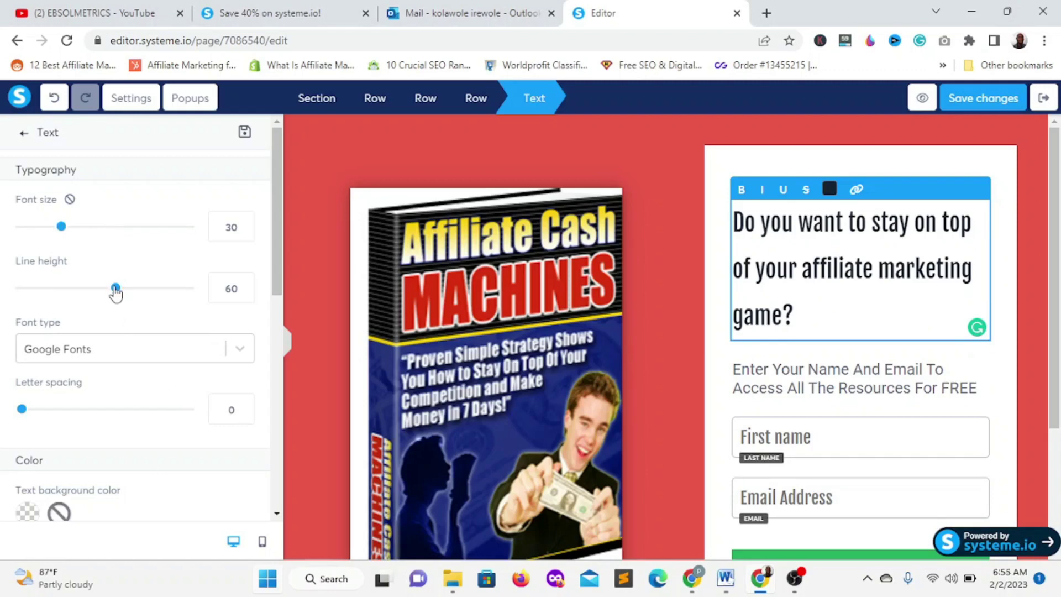
{"action": "left_click_drag", "start_coordinate": [115, 289], "coordinate": [78, 288]}
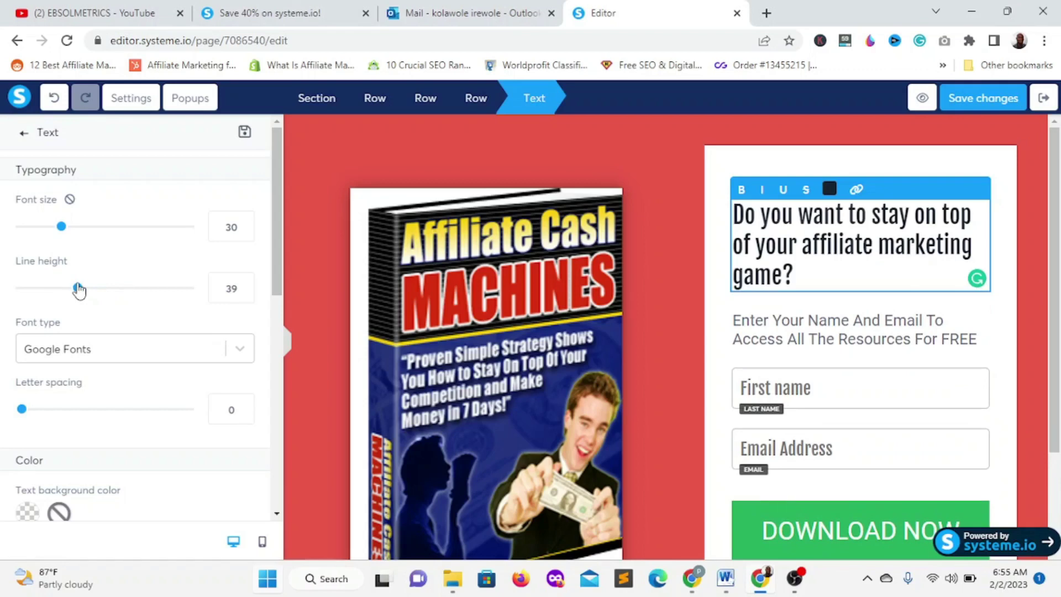
{"action": "left_click_drag", "start_coordinate": [79, 288], "coordinate": [80, 288]}
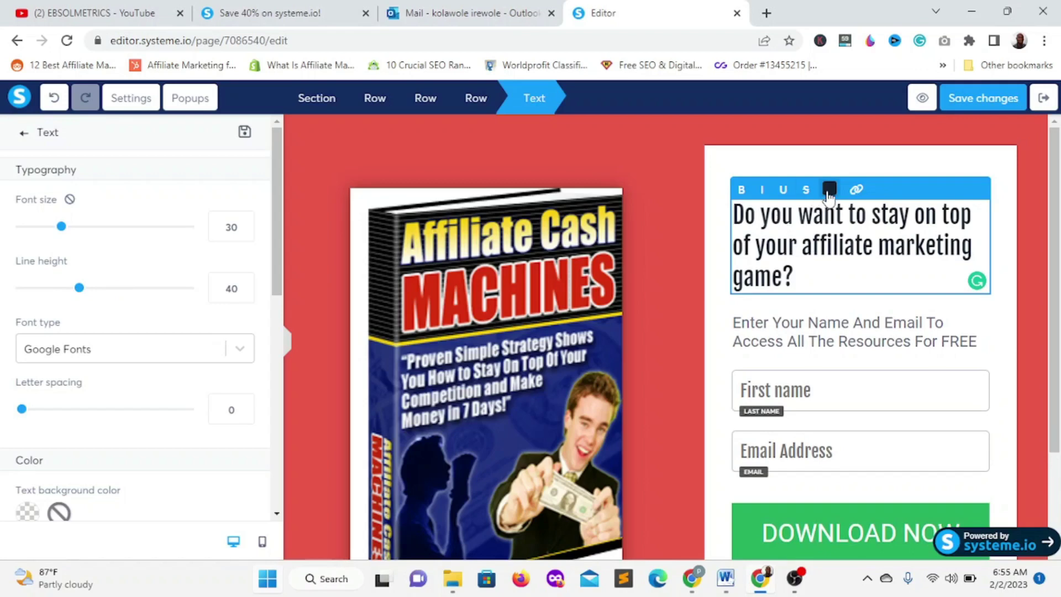
{"action": "left_click", "coordinate": [747, 161]}
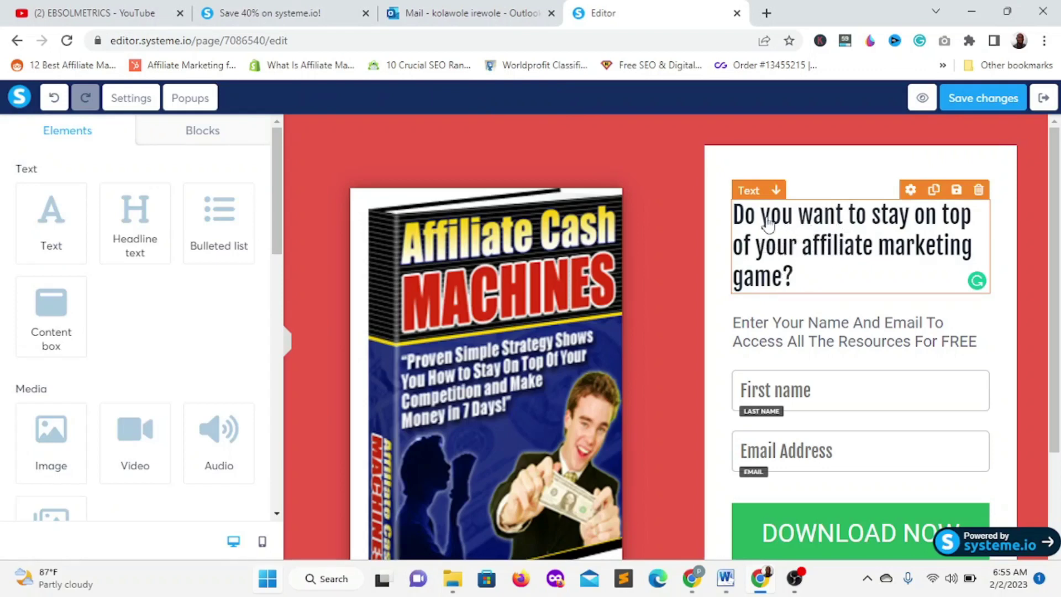
- Color the words "affiliate marketing game?" in the headline red
{"action": "left_click", "coordinate": [808, 254]}
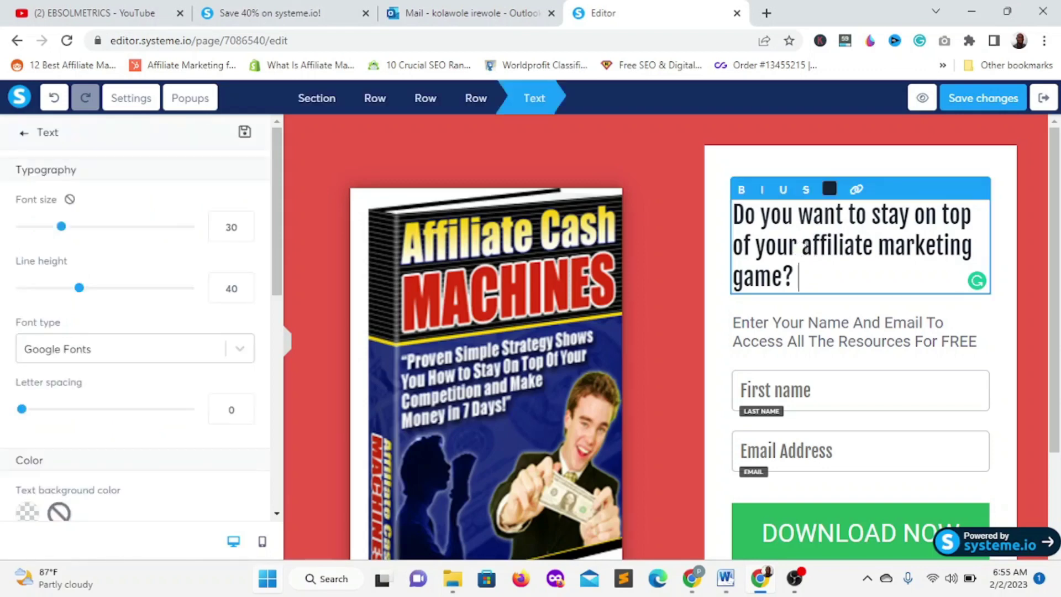
{"action": "left_click_drag", "start_coordinate": [801, 249], "coordinate": [791, 281]}
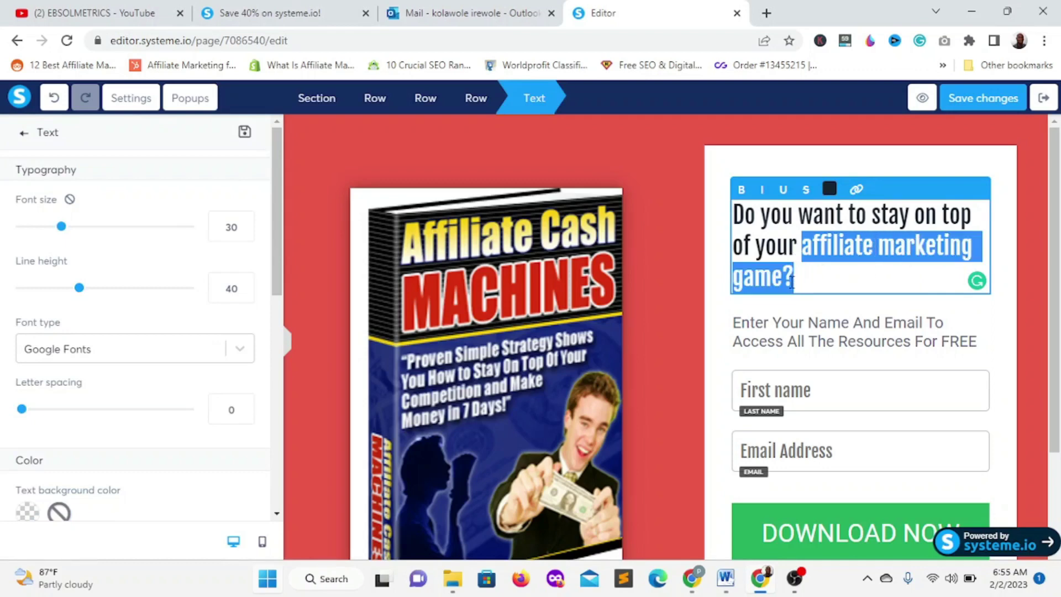
{"action": "left_click", "coordinate": [831, 192]}
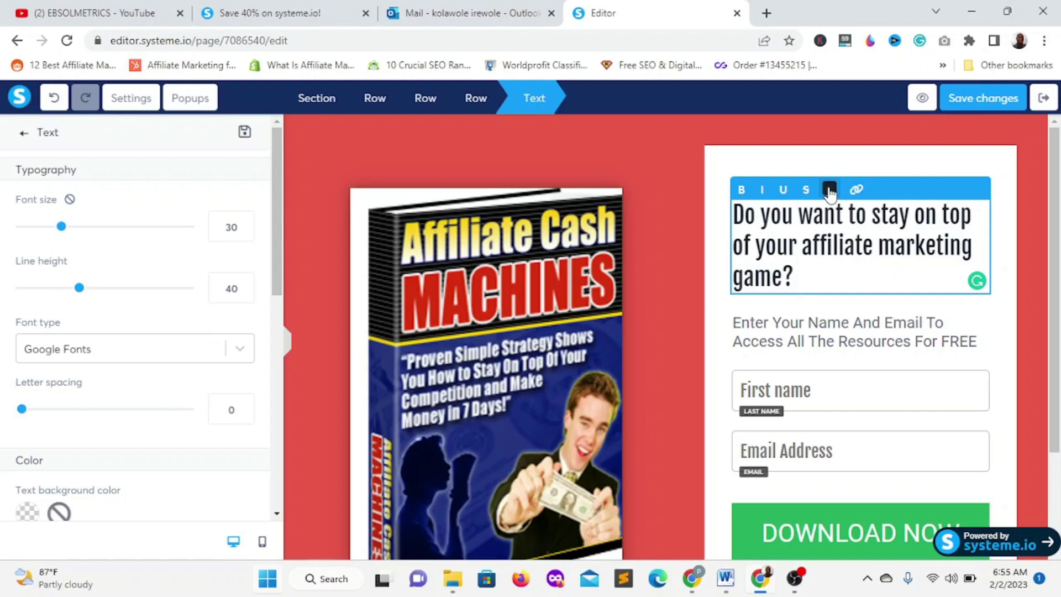
{"action": "left_click", "coordinate": [830, 191]}
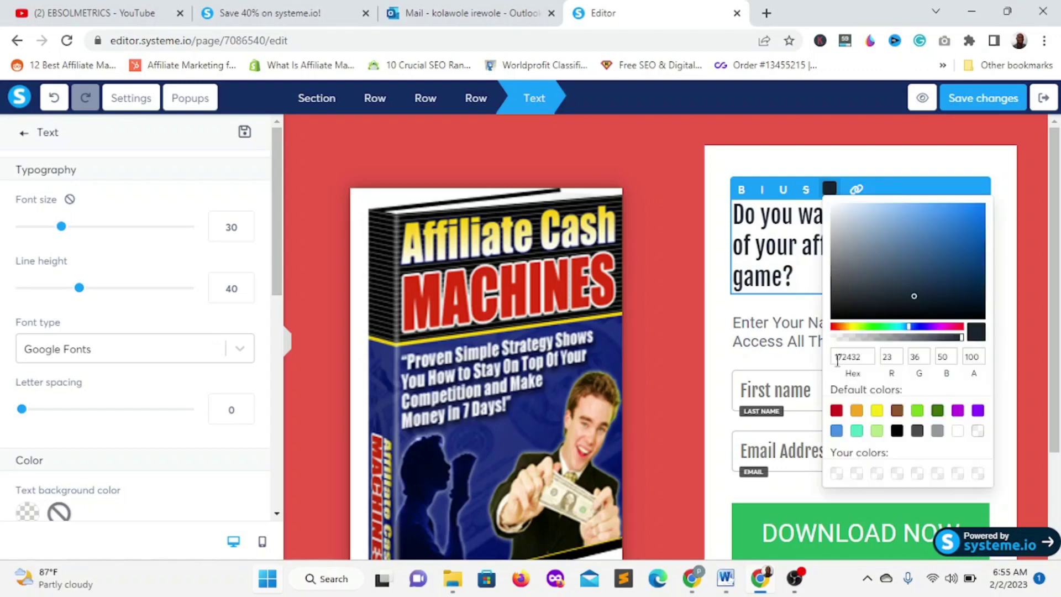
{"action": "left_click", "coordinate": [837, 331]}
{"action": "left_click", "coordinate": [840, 327]}
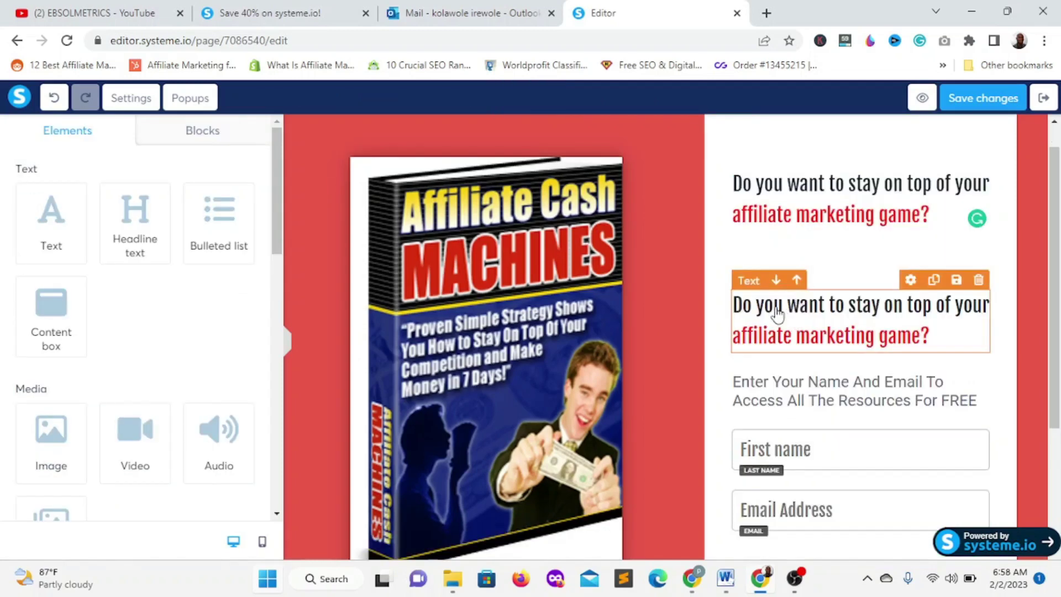
- Replace the duplicated headline below the first one with the text "You need Affiliate Cach Machine"
{"action": "triple_click", "coordinate": [776, 310]}
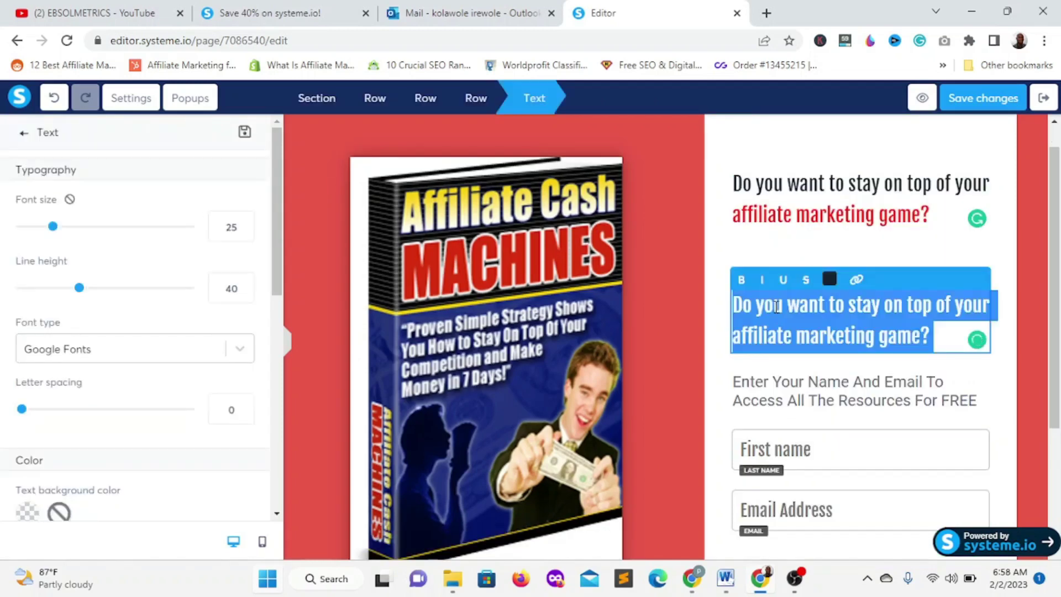
{"action": "type", "text": "Y"}
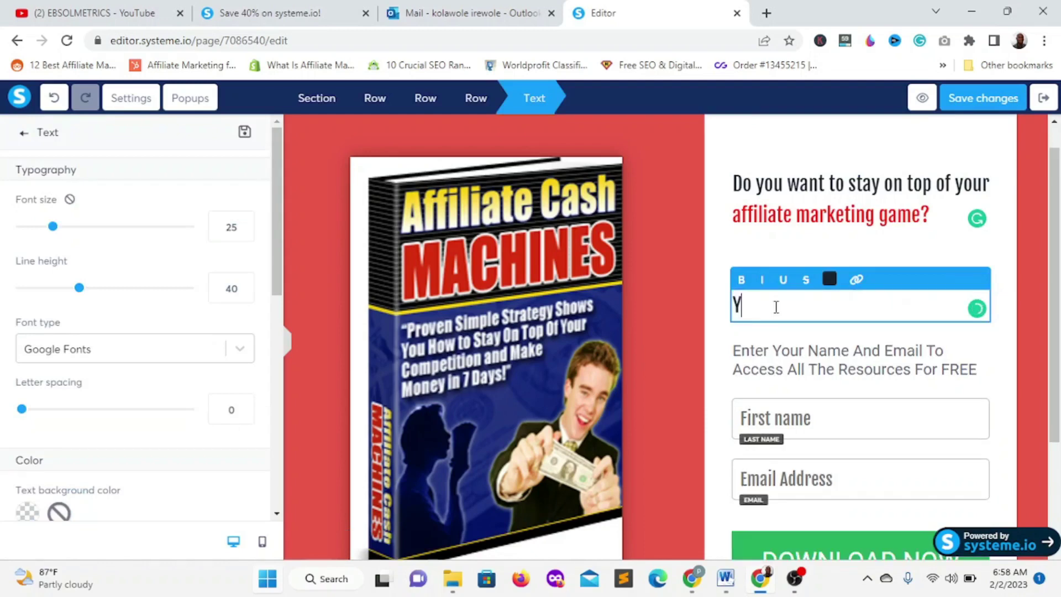
{"action": "type", "text": "ou need"}
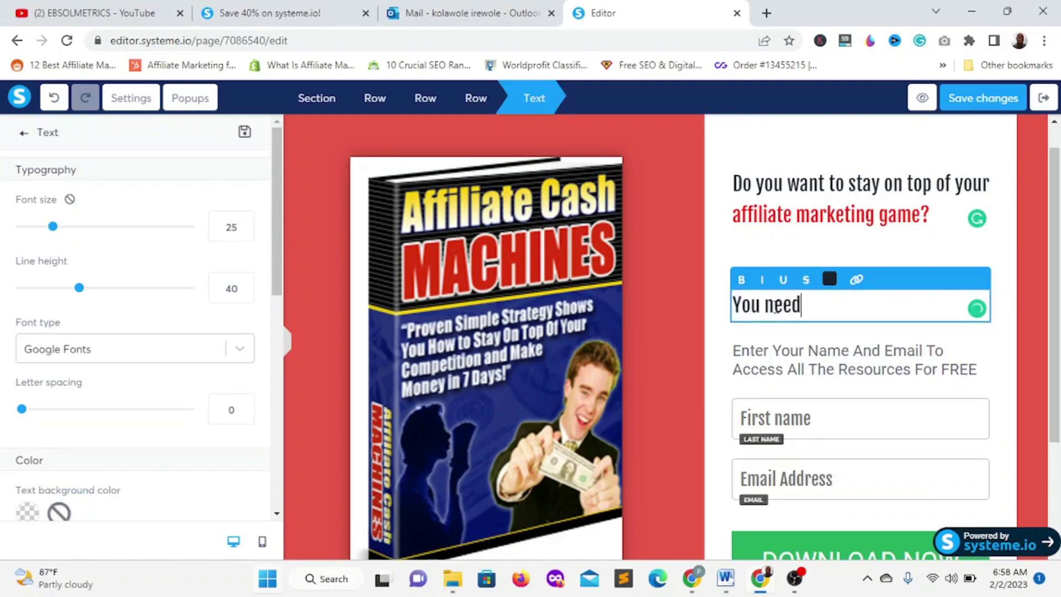
{"action": "type", "text": " Affiliate "}
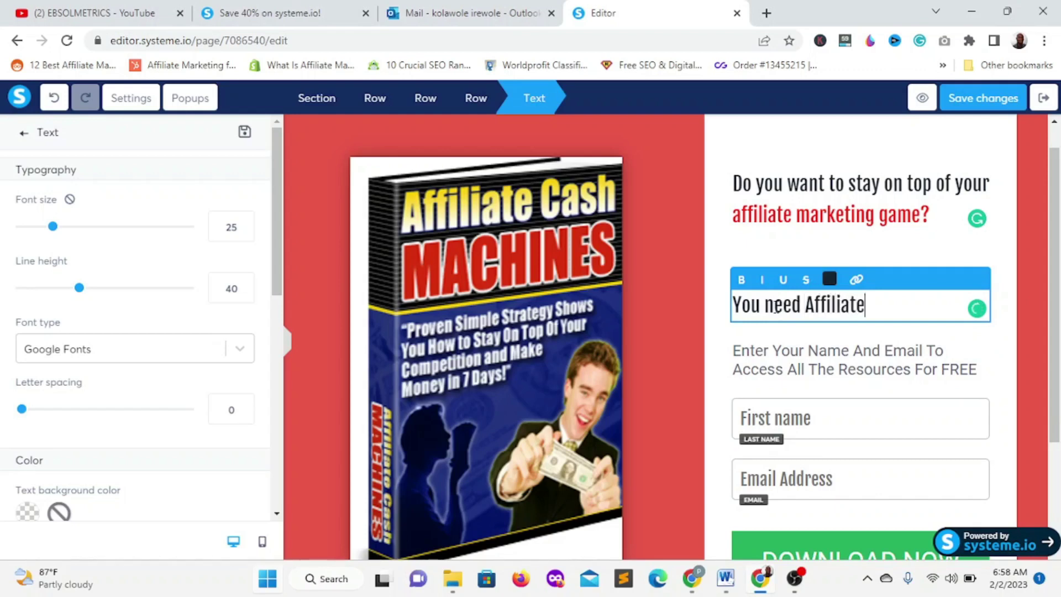
{"action": "type", "text": "Cach Mac"}
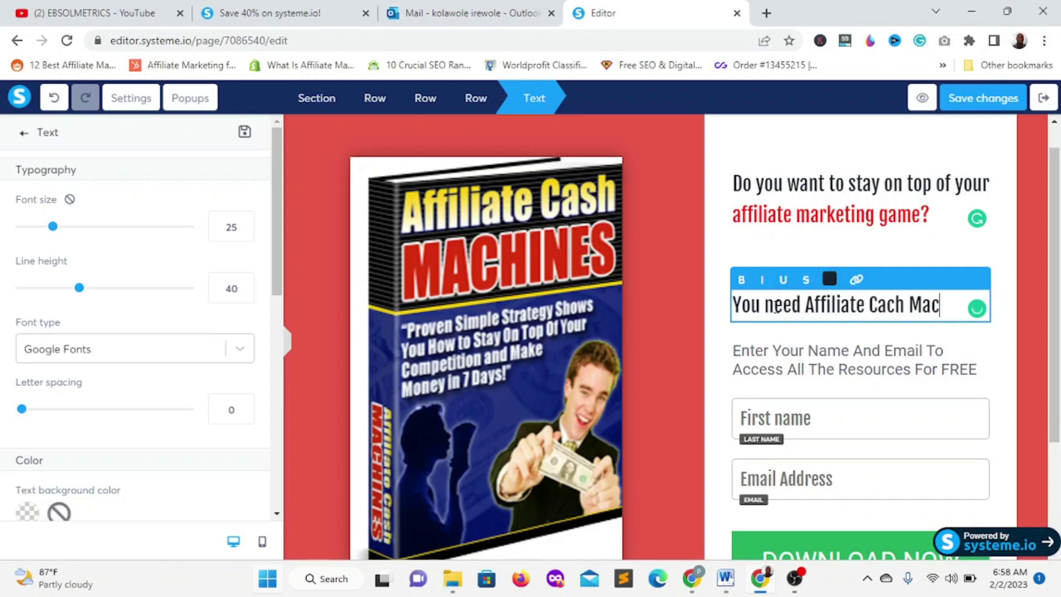
{"action": "type", "text": "hine"}
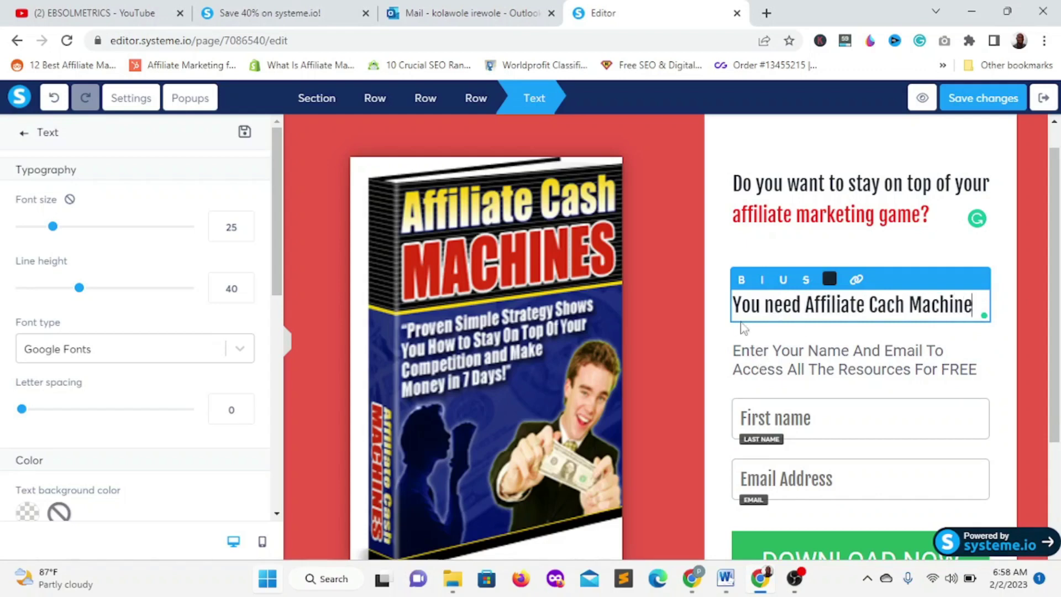
- Set the "You need Affiliate Cach Machine" headline to font size 46 and line height 59
{"action": "left_click", "coordinate": [734, 251]}
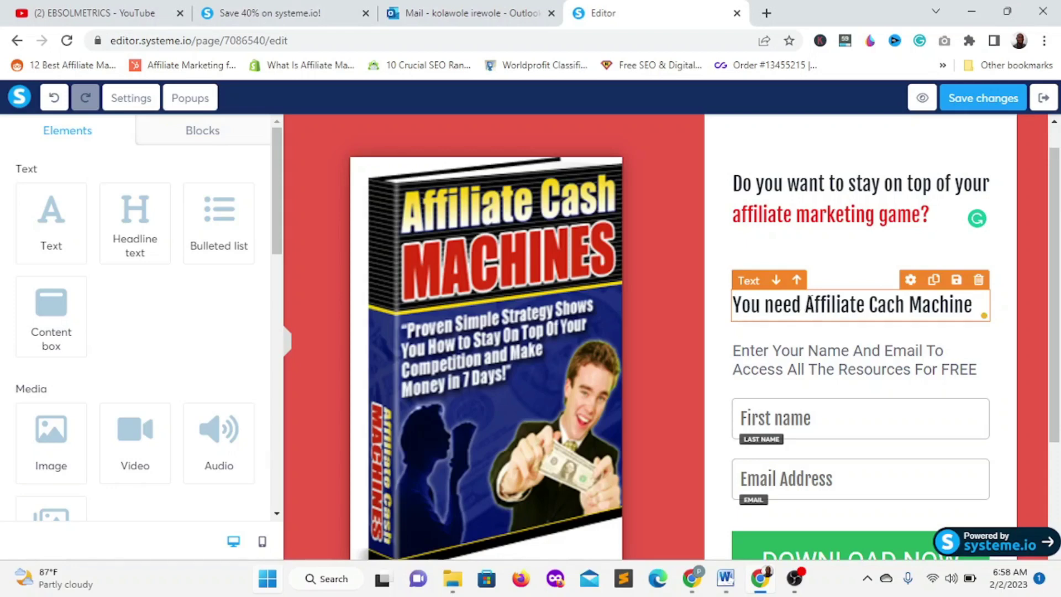
{"action": "left_click", "coordinate": [807, 303]}
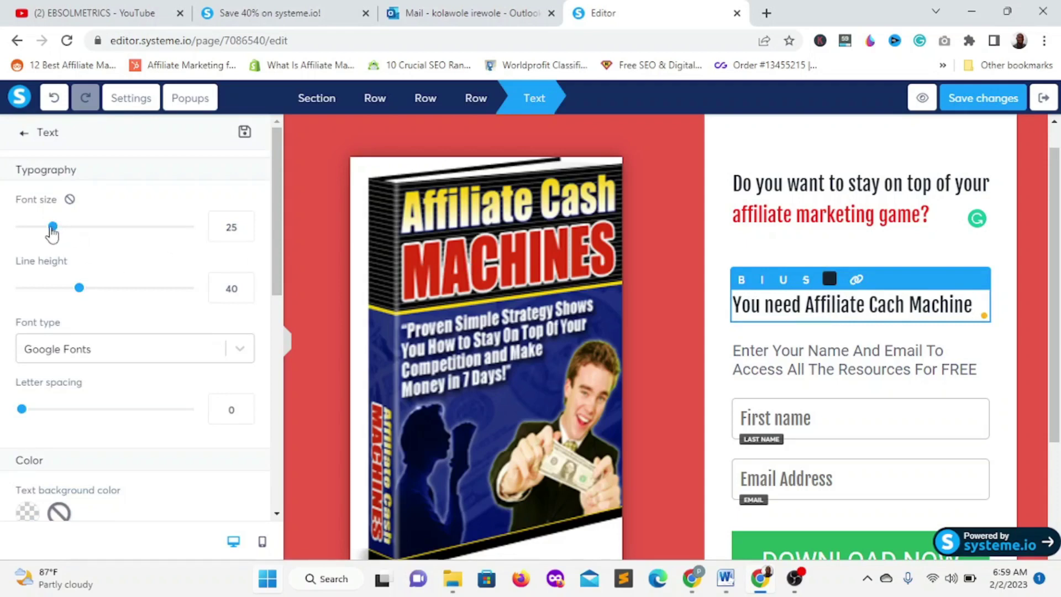
{"action": "left_click_drag", "start_coordinate": [52, 232], "coordinate": [97, 242]}
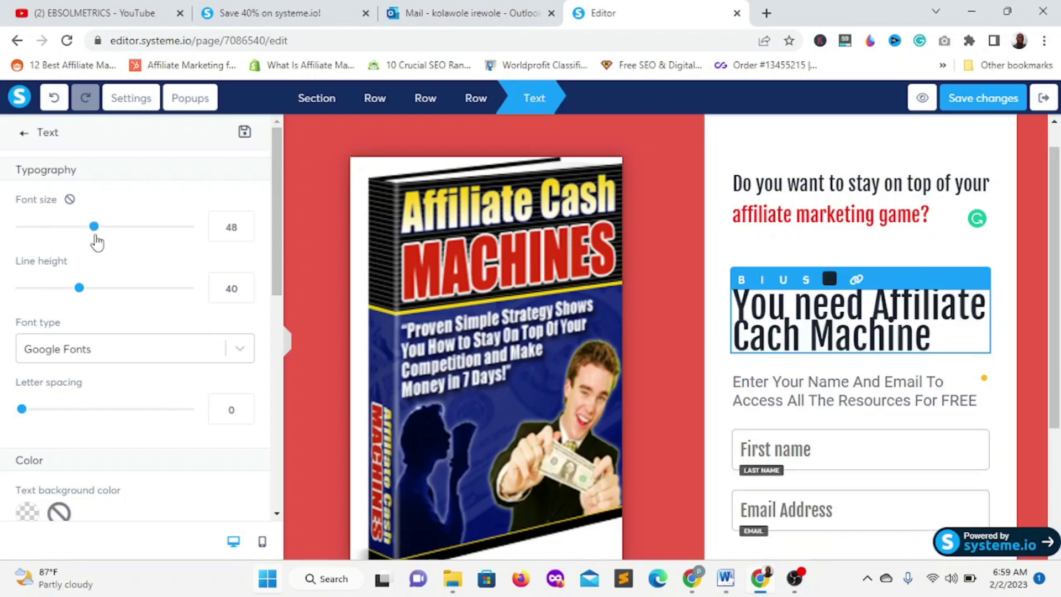
{"action": "left_click_drag", "start_coordinate": [81, 291], "coordinate": [93, 295]}
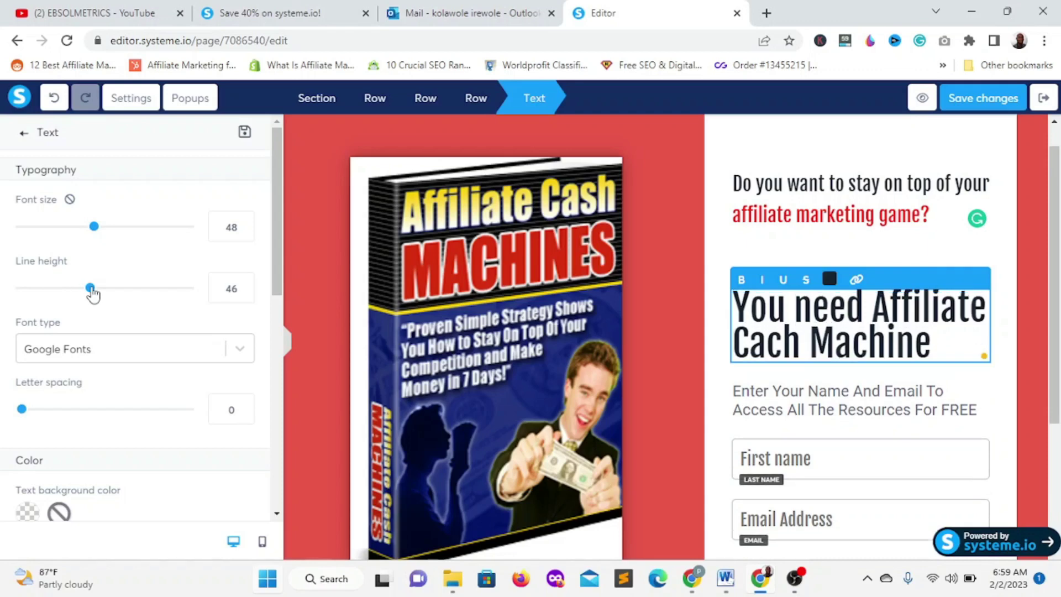
{"action": "left_click_drag", "start_coordinate": [93, 295], "coordinate": [109, 296]}
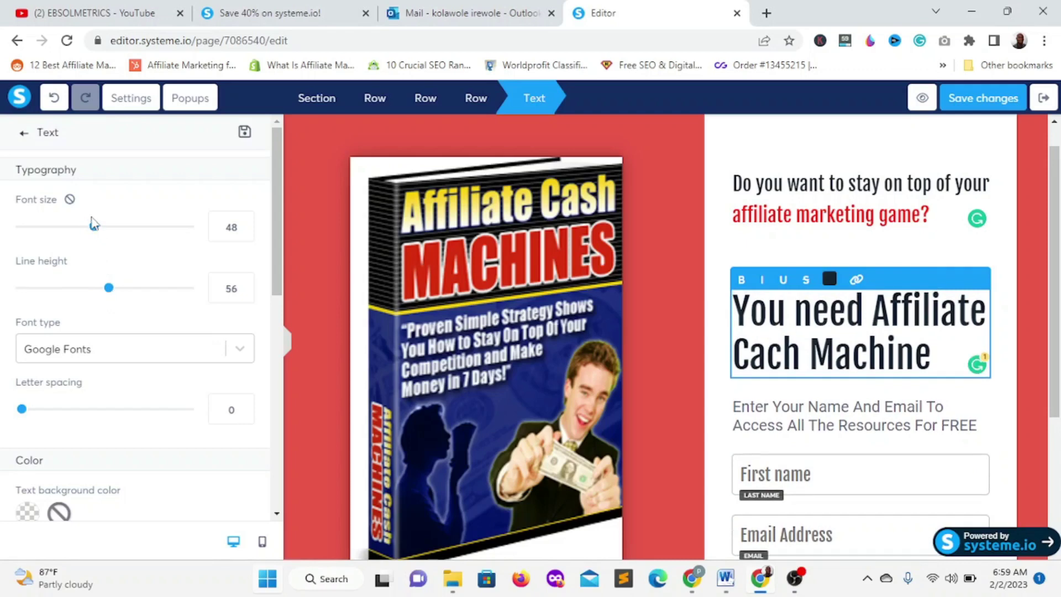
{"action": "left_click_drag", "start_coordinate": [94, 233], "coordinate": [99, 235]}
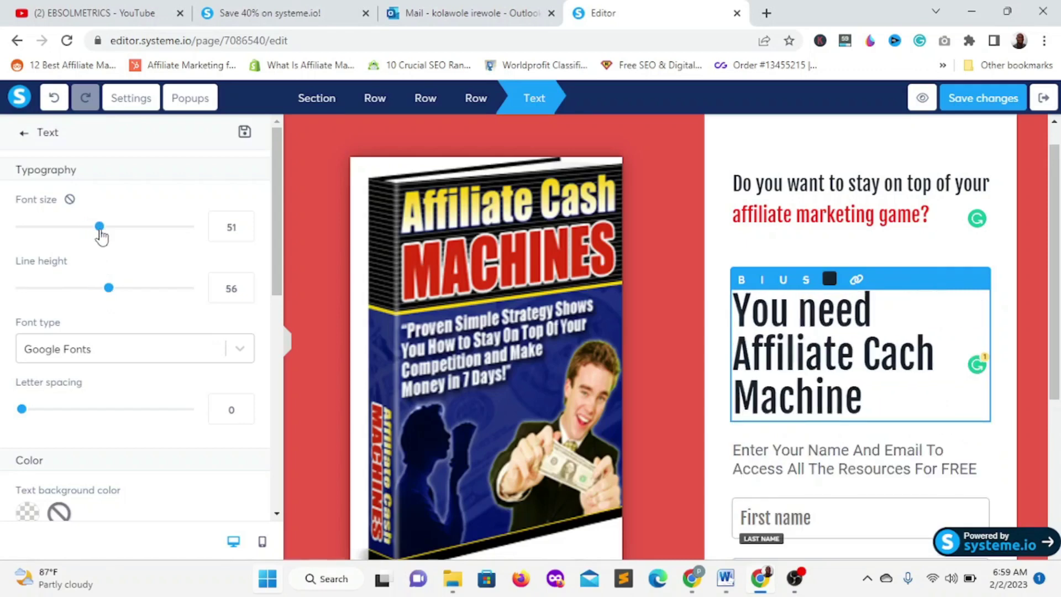
{"action": "mouse_move", "coordinate": [108, 297]}
{"action": "left_mouse_down"}
{"action": "mouse_move", "coordinate": [147, 296]}
{"action": "mouse_move", "coordinate": [114, 293]}
{"action": "left_mouse_up"}
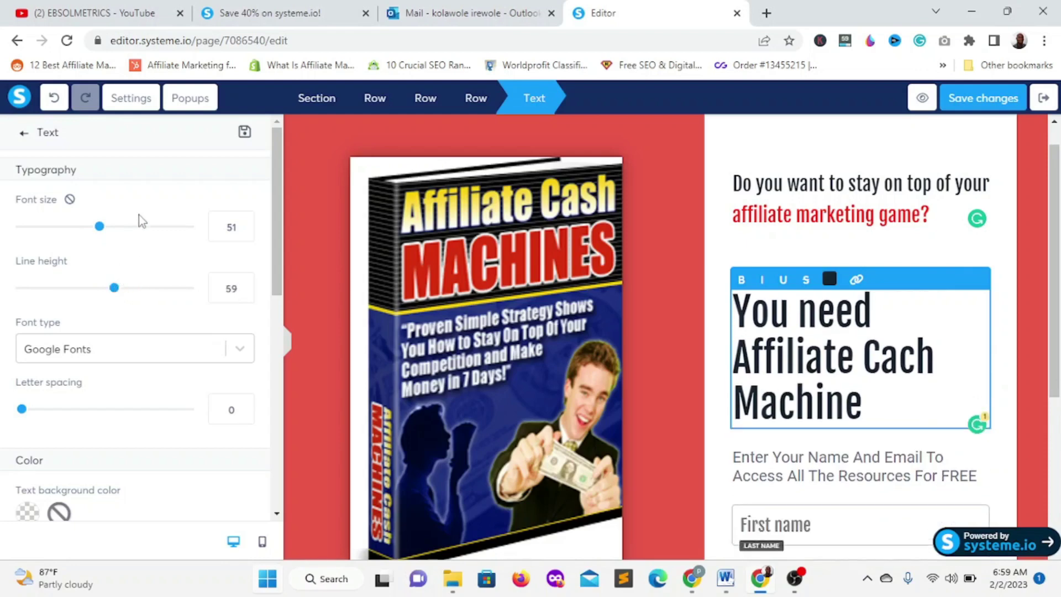
{"action": "left_click_drag", "start_coordinate": [97, 234], "coordinate": [92, 231]}
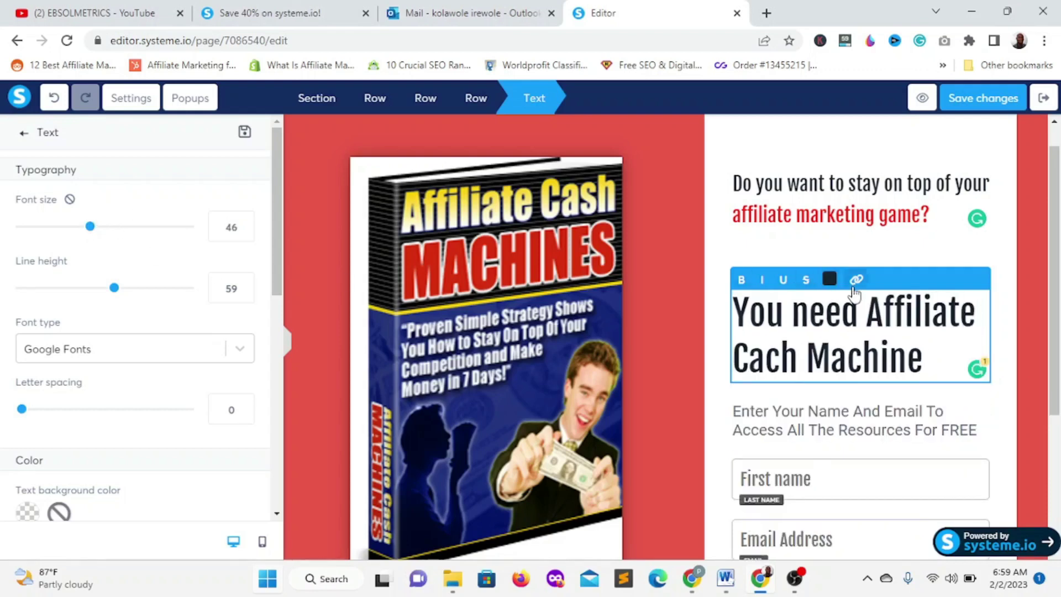
{"action": "left_click", "coordinate": [990, 248]}
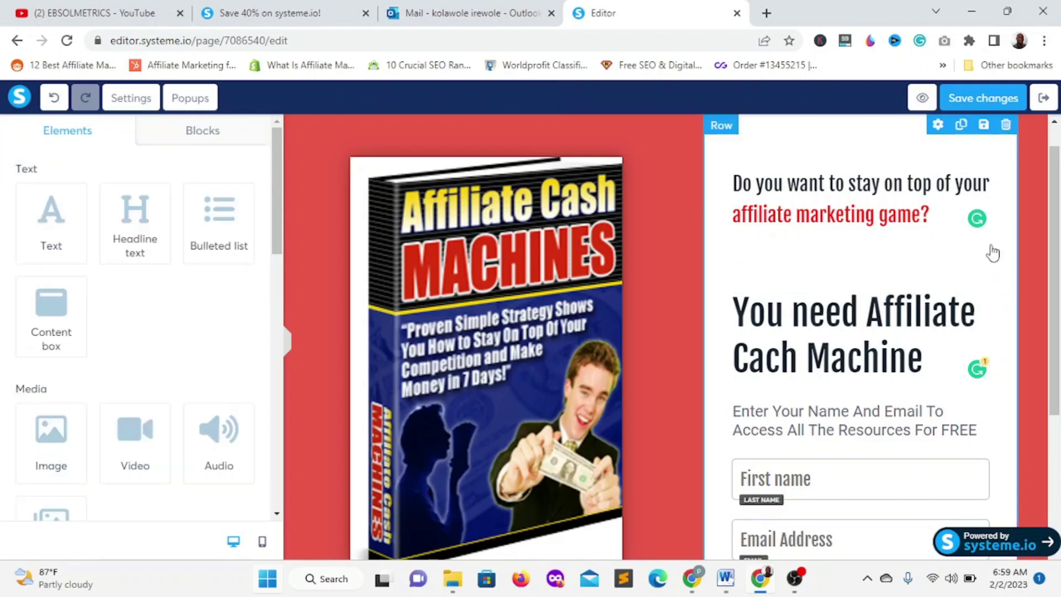
- Reduce the top margin of the "You need Affiliate Cach Machine" headline to 0
{"action": "left_click", "coordinate": [757, 257]}
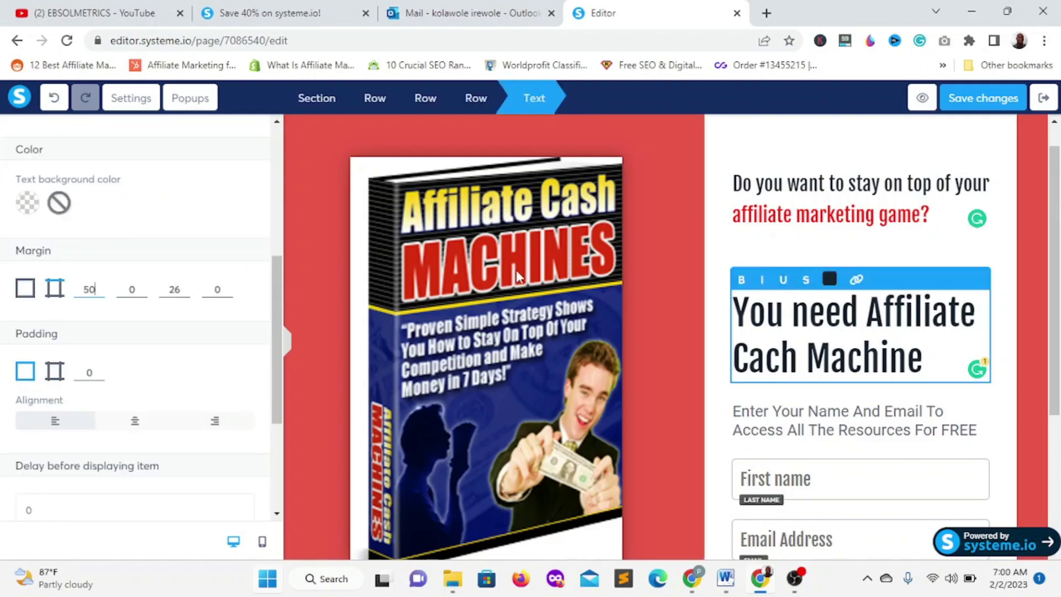
{"action": "left_click", "coordinate": [99, 292]}
{"action": "left_click", "coordinate": [99, 292]}
{"action": "left_click", "coordinate": [99, 292]}
{"action": "left_click", "coordinate": [99, 293]}
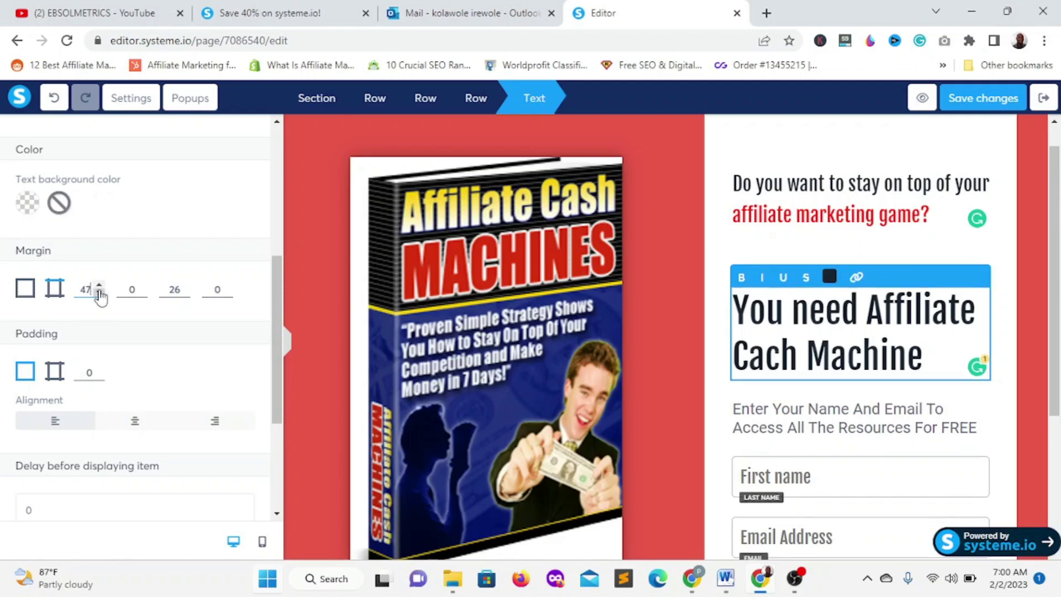
{"action": "left_click", "coordinate": [99, 292]}
{"action": "left_click", "coordinate": [99, 292]}
{"action": "left_click", "coordinate": [99, 292]}
{"action": "left_click", "coordinate": [99, 293]}
{"action": "left_click", "coordinate": [99, 292]}
{"action": "left_click", "coordinate": [99, 293]}
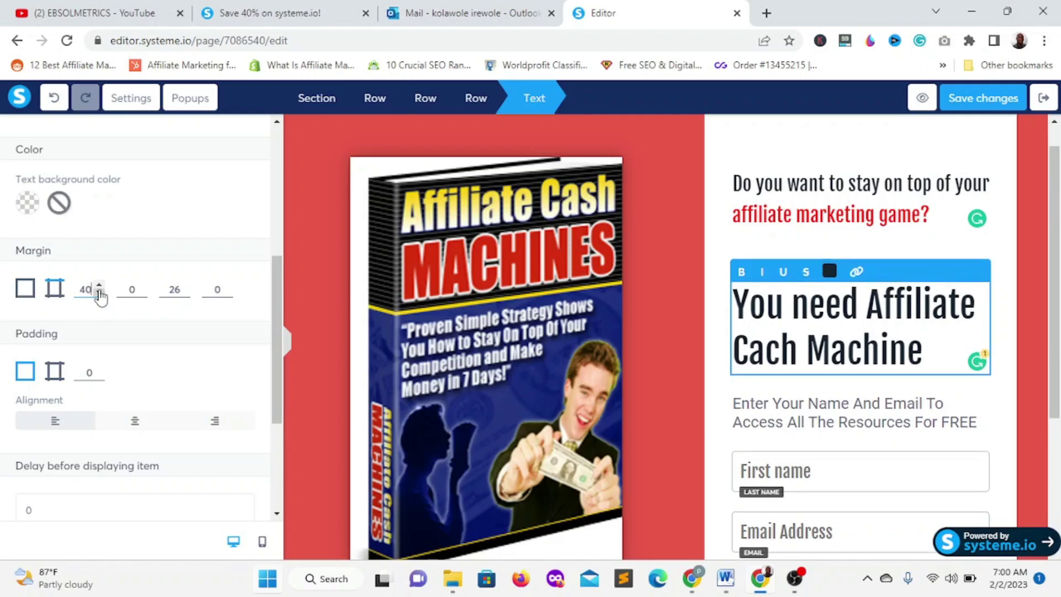
{"action": "left_click", "coordinate": [99, 292]}
{"action": "left_click", "coordinate": [98, 292]}
{"action": "left_click", "coordinate": [99, 292]}
{"action": "left_click", "coordinate": [99, 292]}
{"action": "left_click", "coordinate": [99, 292]}
{"action": "left_click", "coordinate": [98, 293]}
{"action": "left_click", "coordinate": [99, 293]}
{"action": "left_click", "coordinate": [98, 293]}
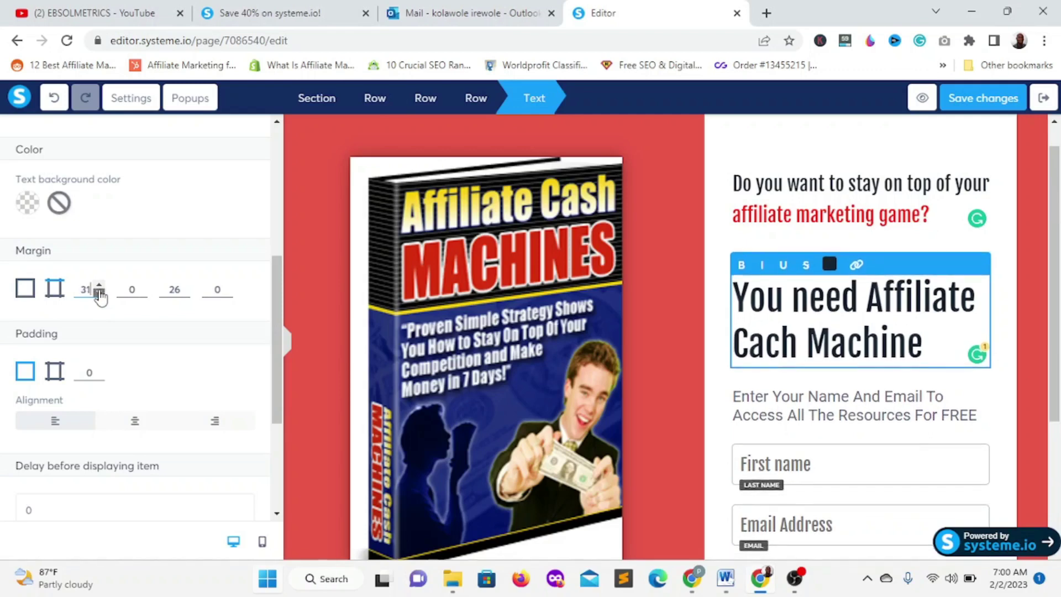
{"action": "left_click", "coordinate": [99, 293]}
{"action": "left_click", "coordinate": [99, 292]}
{"action": "left_click", "coordinate": [99, 293]}
{"action": "left_click", "coordinate": [99, 293]}
{"action": "left_click", "coordinate": [99, 292]}
{"action": "left_click", "coordinate": [99, 293]}
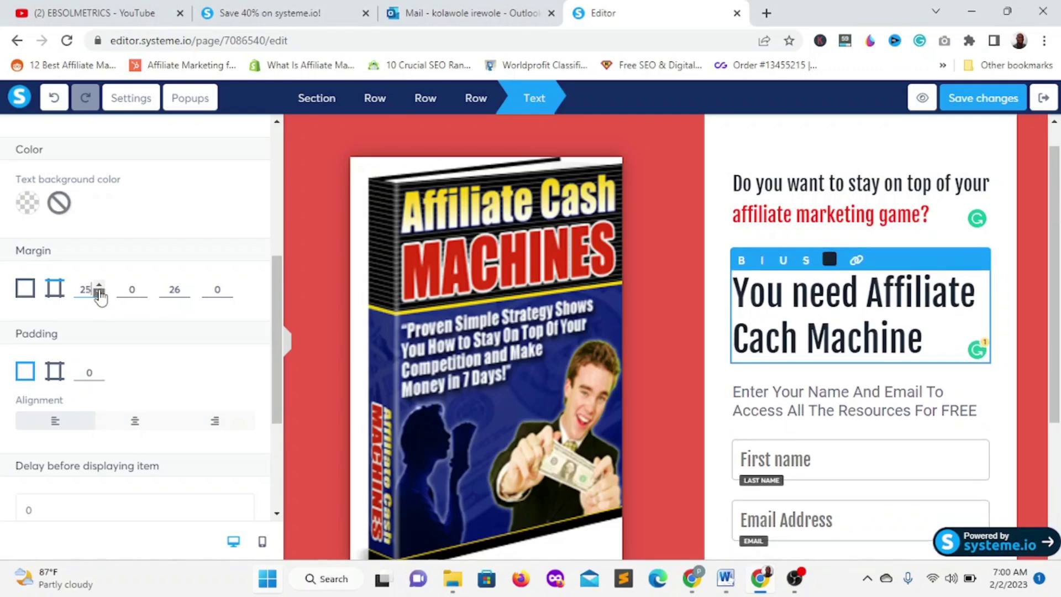
{"action": "left_click", "coordinate": [99, 293]}
{"action": "left_click", "coordinate": [99, 293]}
{"action": "left_click", "coordinate": [99, 292]}
{"action": "left_click", "coordinate": [99, 292]}
{"action": "left_click", "coordinate": [99, 292]}
{"action": "left_click", "coordinate": [99, 293]}
{"action": "left_click", "coordinate": [99, 292]}
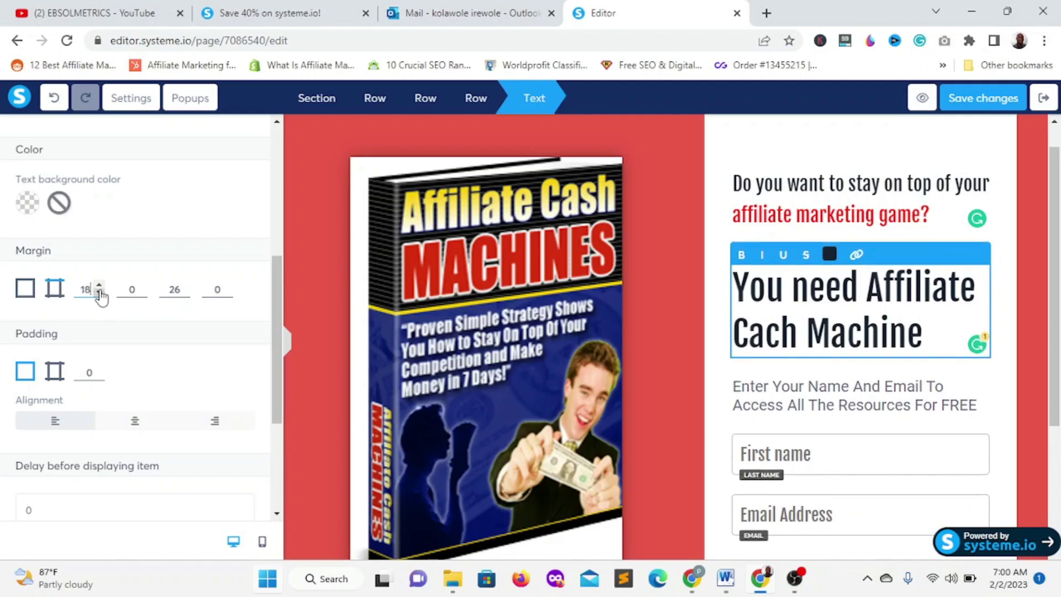
{"action": "left_click", "coordinate": [99, 293]}
{"action": "left_click", "coordinate": [99, 292]}
{"action": "left_click", "coordinate": [99, 292]}
{"action": "left_click", "coordinate": [99, 293]}
{"action": "left_click", "coordinate": [99, 292]}
{"action": "left_click", "coordinate": [99, 292]}
{"action": "left_click", "coordinate": [99, 292]}
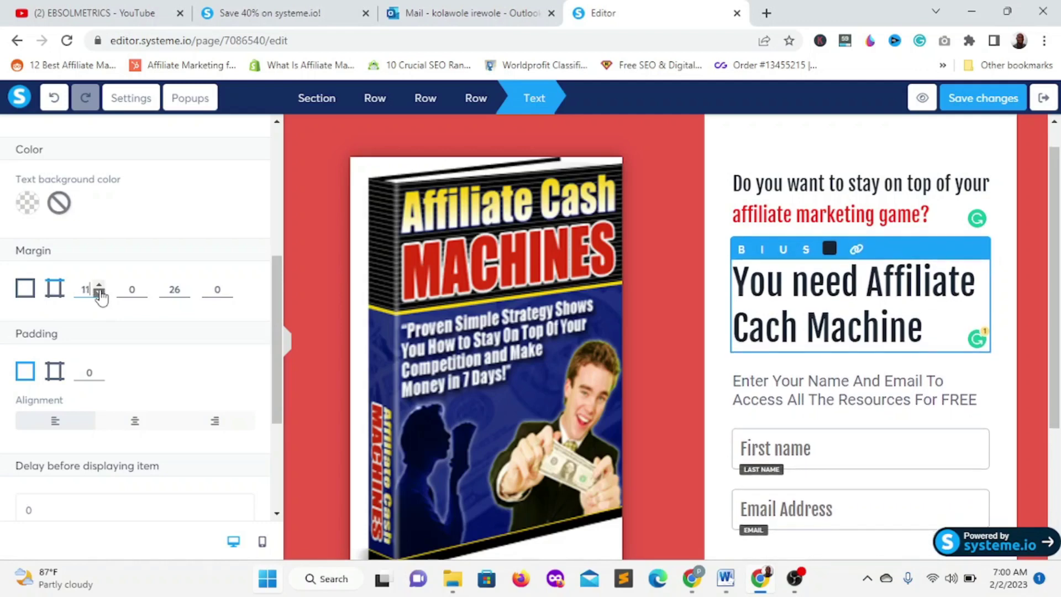
{"action": "left_click", "coordinate": [99, 292]}
{"action": "left_click", "coordinate": [99, 292]}
{"action": "left_click", "coordinate": [99, 292]}
{"action": "left_click", "coordinate": [99, 292]}
{"action": "left_click", "coordinate": [99, 292]}
{"action": "left_click", "coordinate": [99, 293]}
{"action": "left_click", "coordinate": [99, 292]}
{"action": "left_click", "coordinate": [99, 292]}
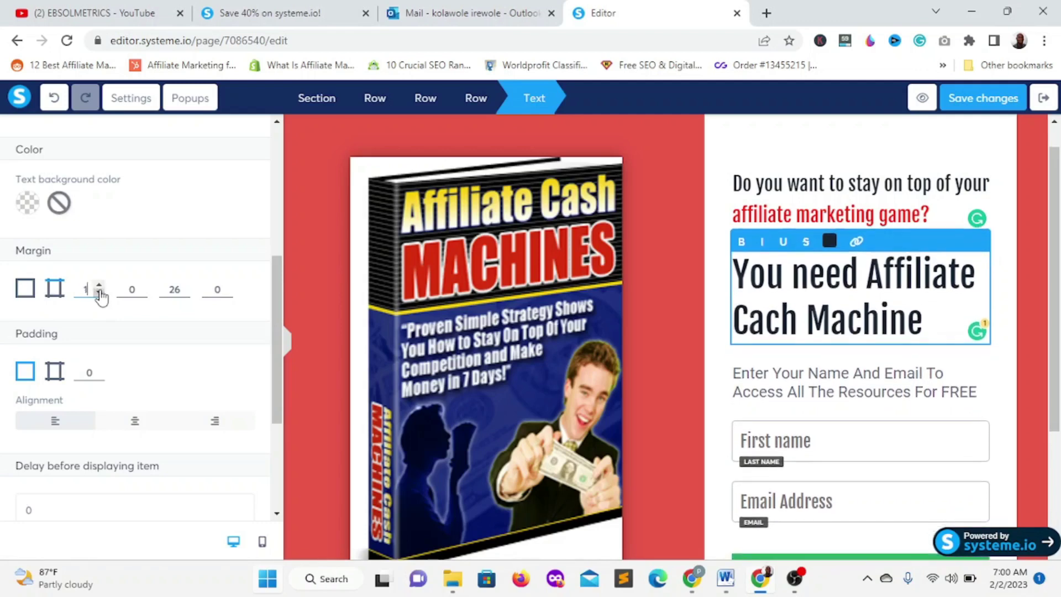
{"action": "left_click", "coordinate": [99, 292]}
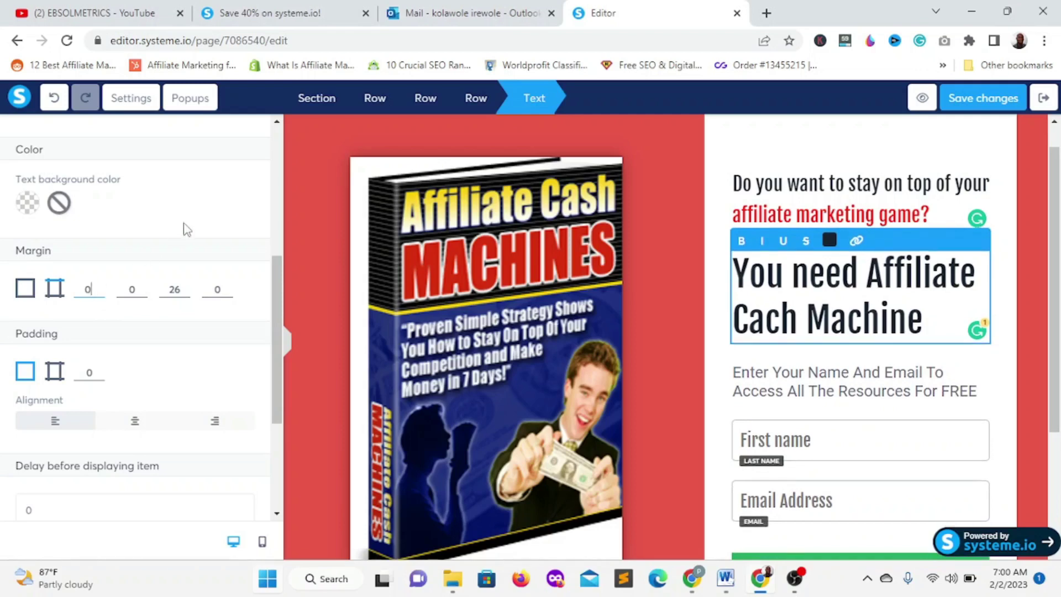
{"action": "left_click", "coordinate": [1012, 274]}
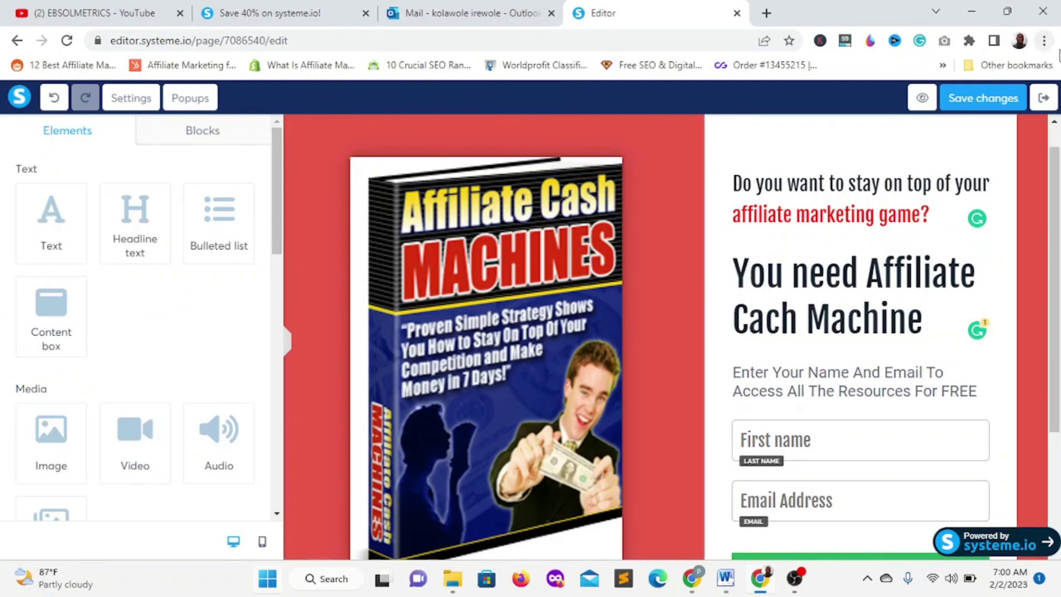
- Select the "You need Affiliate Cach Machine" headline text and sample the dark blue of the book cover with the page color picker
{"action": "left_click", "coordinate": [751, 286]}
{"action": "left_click_drag", "start_coordinate": [733, 273], "coordinate": [918, 321]}
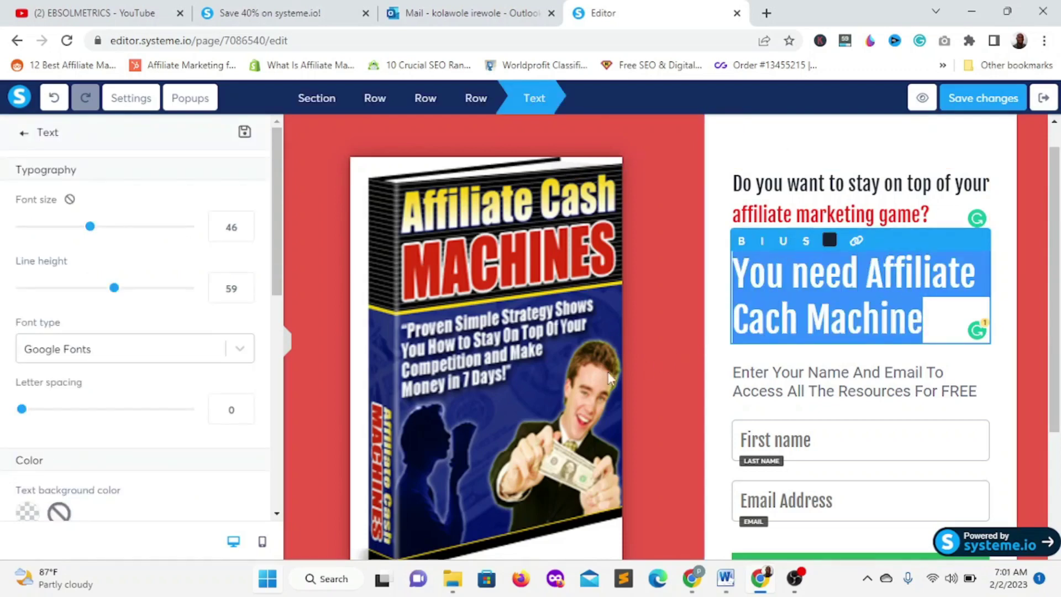
{"action": "right_click", "coordinate": [522, 390]}
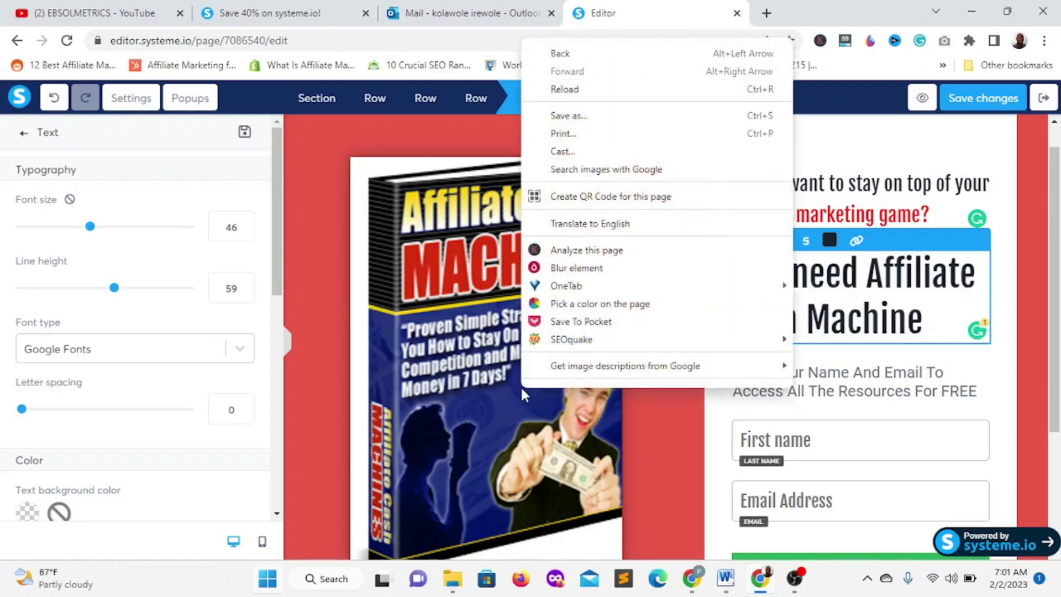
{"action": "left_click", "coordinate": [587, 314]}
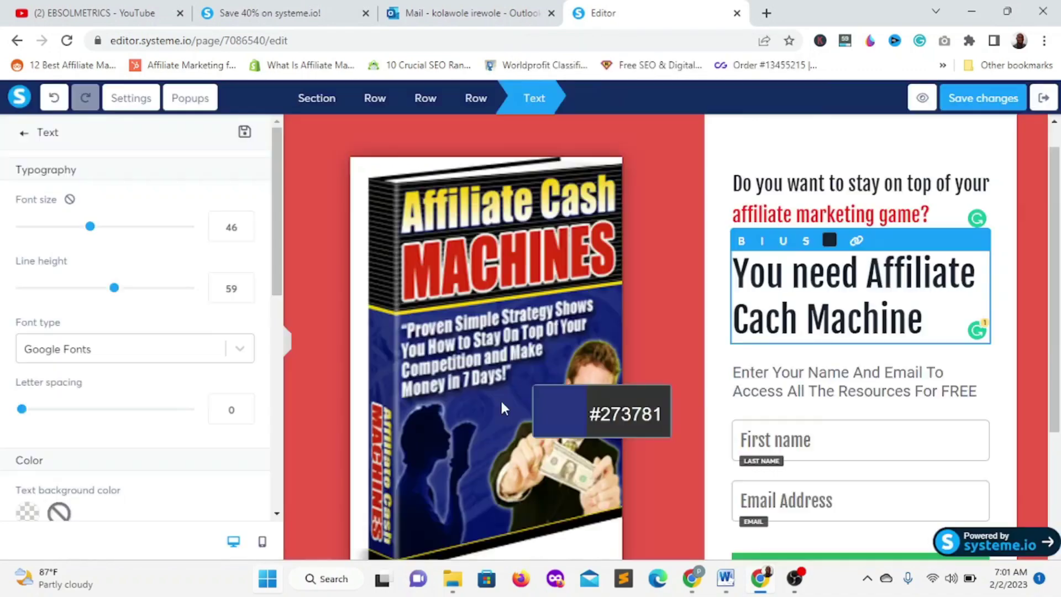
{"action": "left_click", "coordinate": [489, 389]}
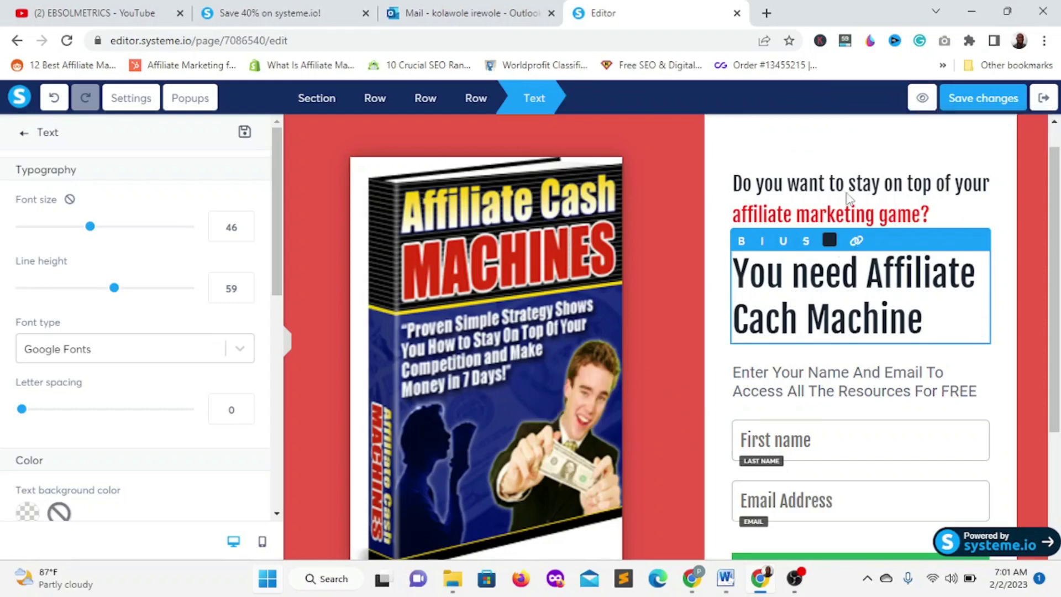
- Paste the sampled hex code #233379 as the text color of the "You need Affiliate Cach Machine" headline
{"action": "left_click", "coordinate": [831, 246]}
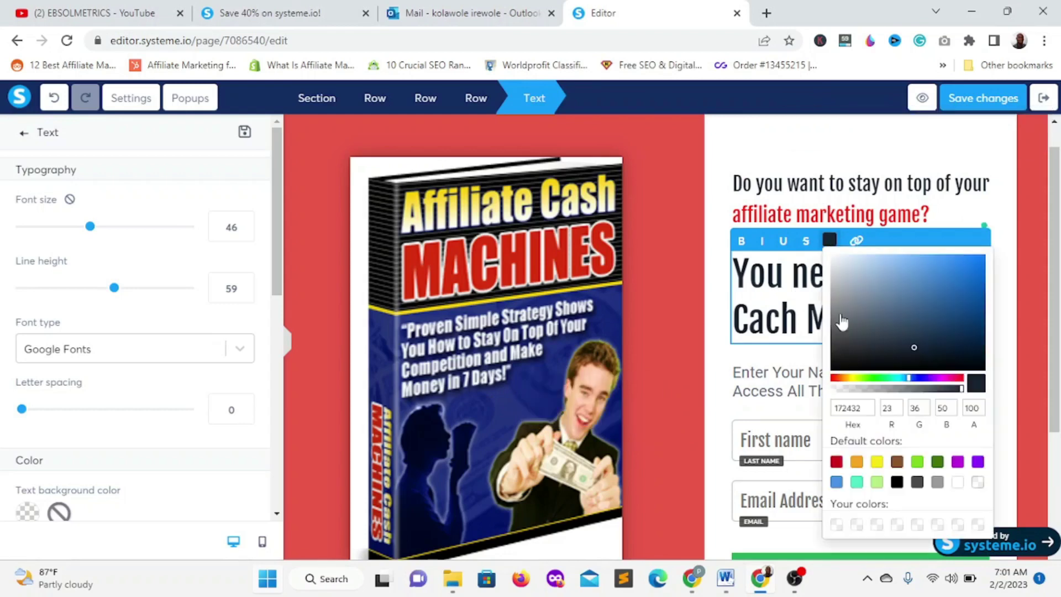
{"action": "double_click", "coordinate": [853, 407]}
{"action": "right_click", "coordinate": [852, 407]}
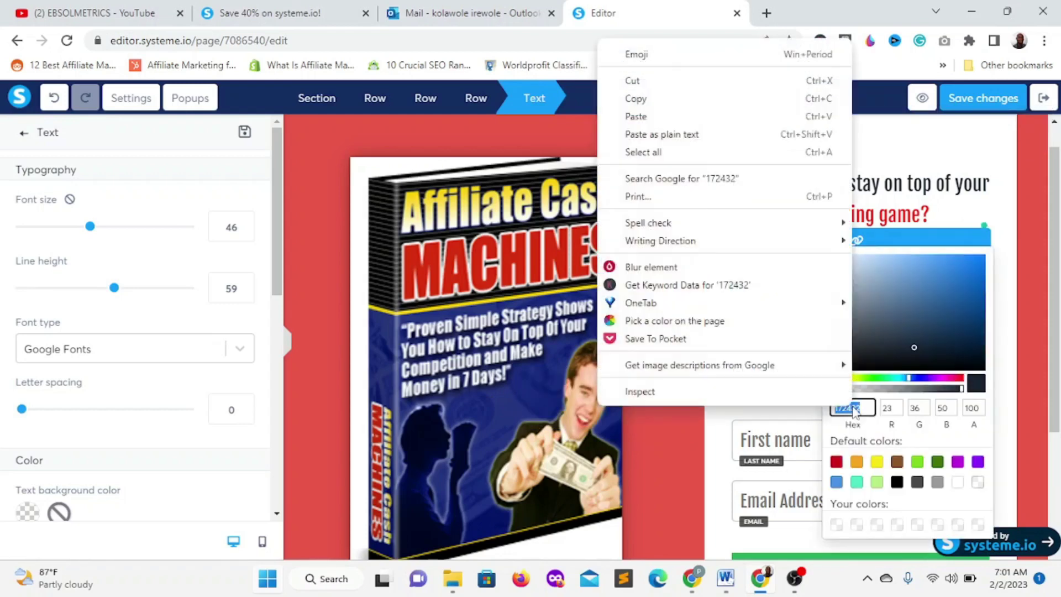
{"action": "left_click", "coordinate": [668, 117]}
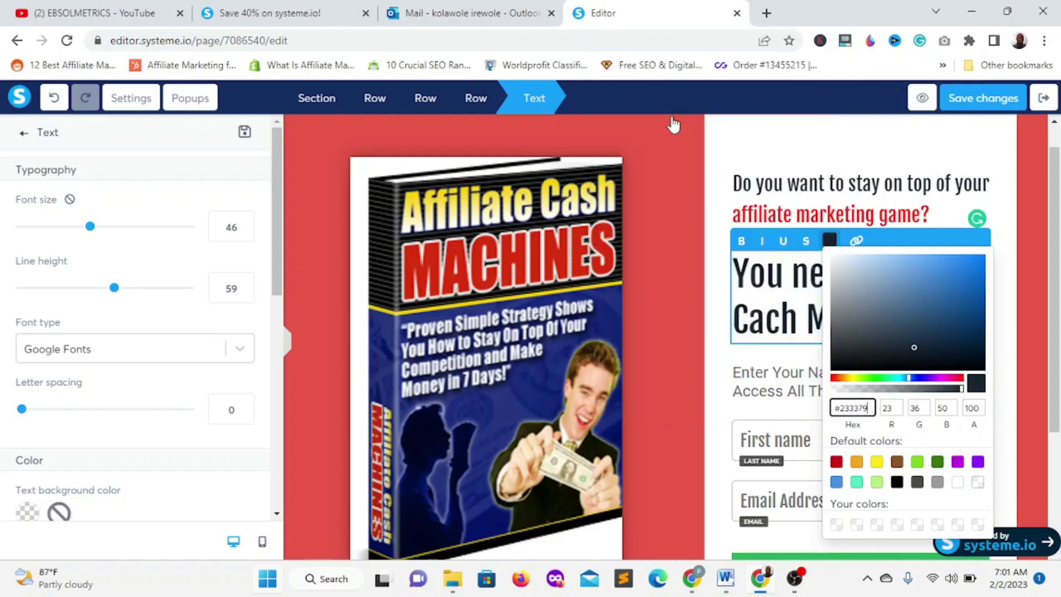
{"action": "left_click", "coordinate": [712, 347]}
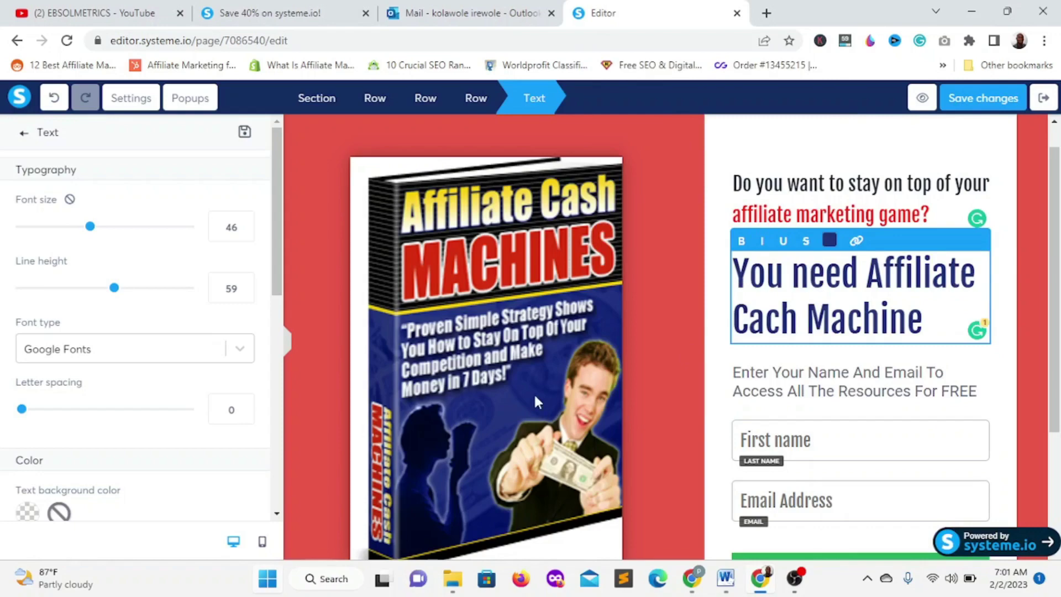
{"action": "left_click", "coordinate": [658, 327]}
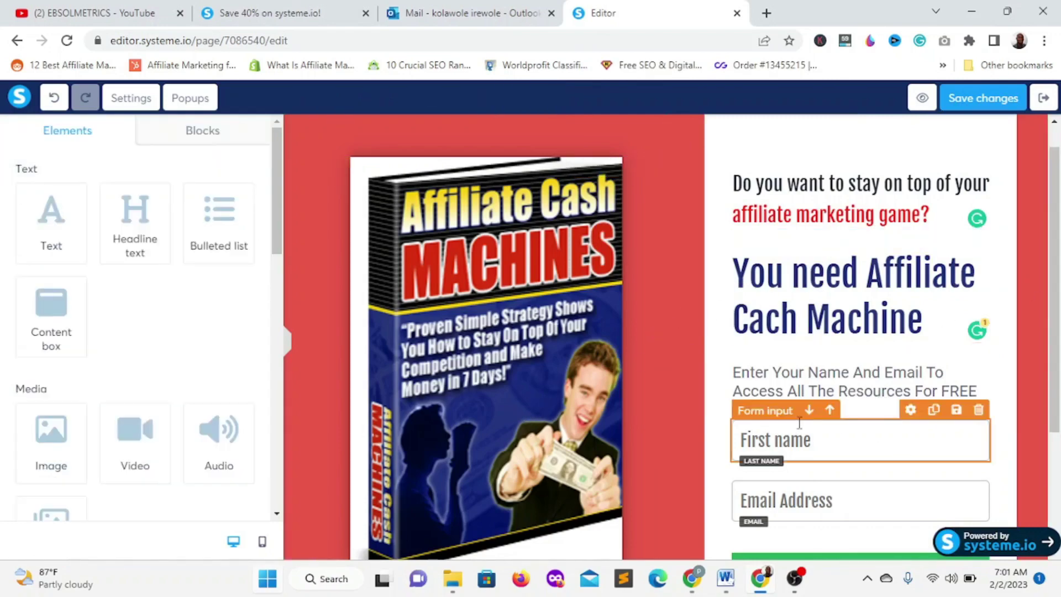
- Reword the text above the form fields to "Enter Your Name And Email To Get Access For FREE"
{"action": "scroll", "coordinate": [799, 423], "scroll_direction": "down", "scroll_amount": 1}
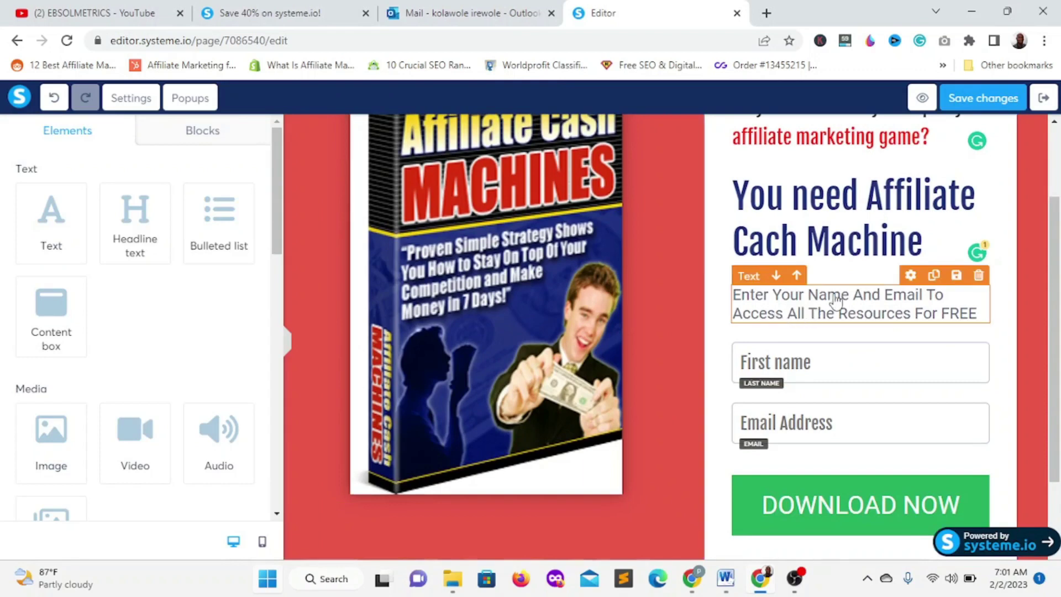
{"action": "left_click", "coordinate": [785, 323]}
{"action": "left_click_drag", "start_coordinate": [787, 314], "coordinate": [912, 313]}
{"action": "key", "text": "BackSpace"}
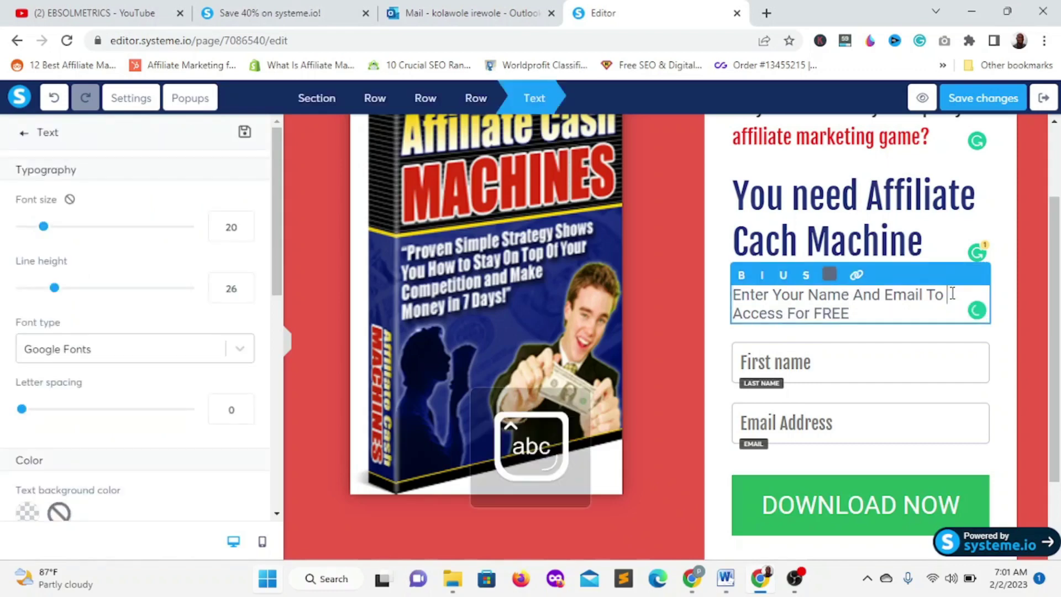
{"action": "type", "text": "Get"}
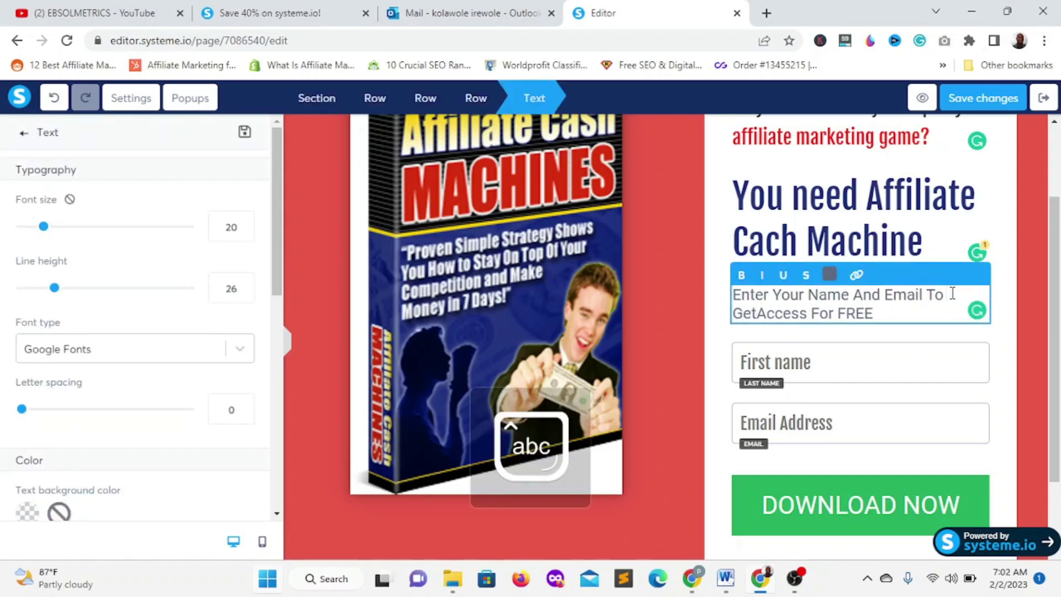
{"action": "left_click", "coordinate": [868, 335]}
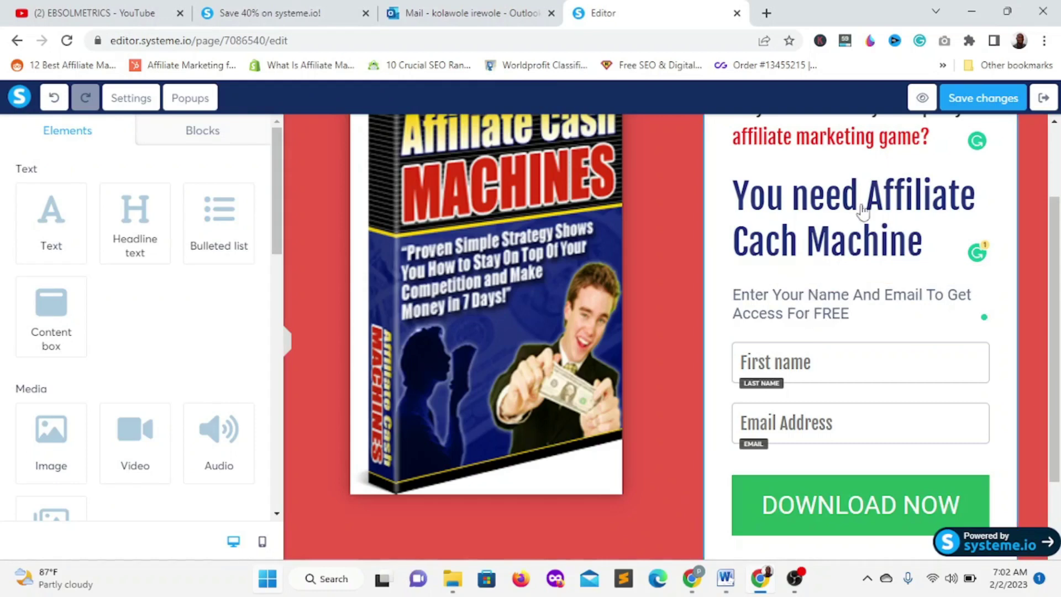
- Copy the hex code FF1A06 from the text color of the red "affiliate marketing game?" line
{"action": "scroll", "coordinate": [834, 370], "scroll_direction": "down", "scroll_amount": 2}
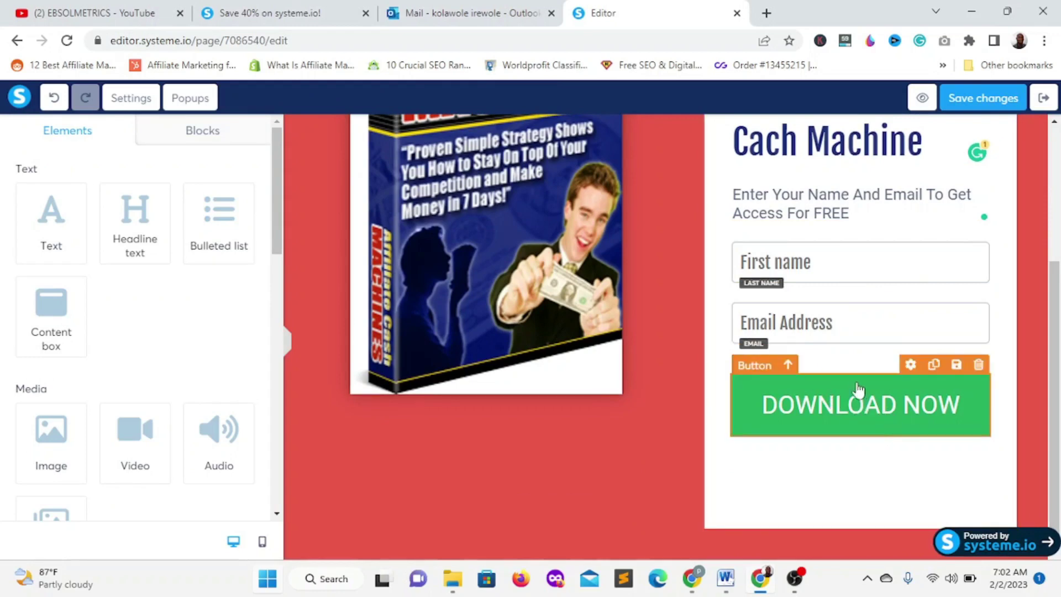
{"action": "scroll", "coordinate": [816, 265], "scroll_direction": "up", "scroll_amount": 2}
{"action": "scroll", "coordinate": [815, 266], "scroll_direction": "up", "scroll_amount": 1}
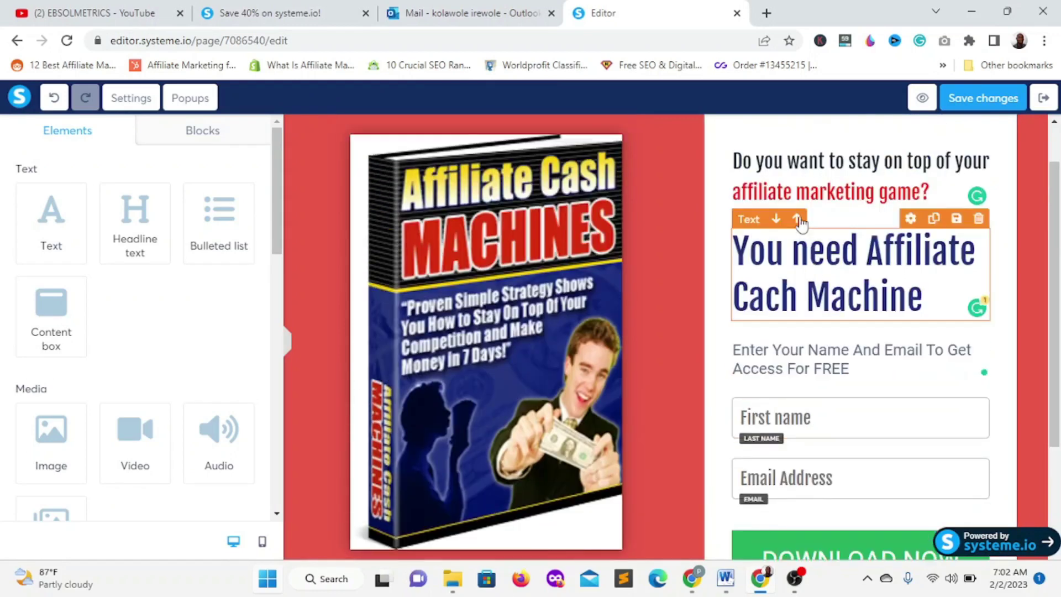
{"action": "left_click", "coordinate": [821, 198]}
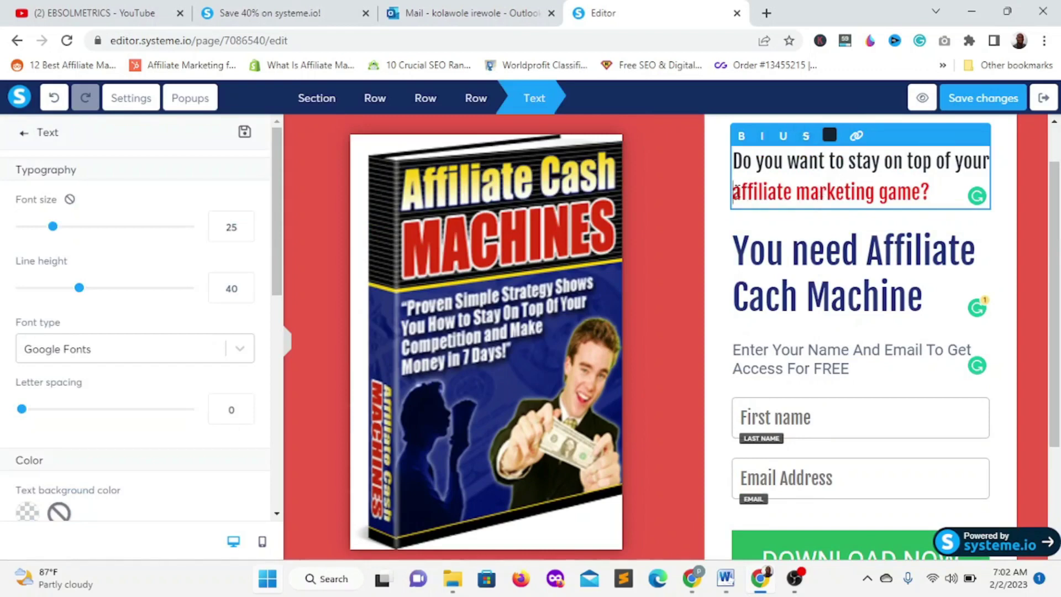
{"action": "left_click_drag", "start_coordinate": [735, 191], "coordinate": [940, 197]}
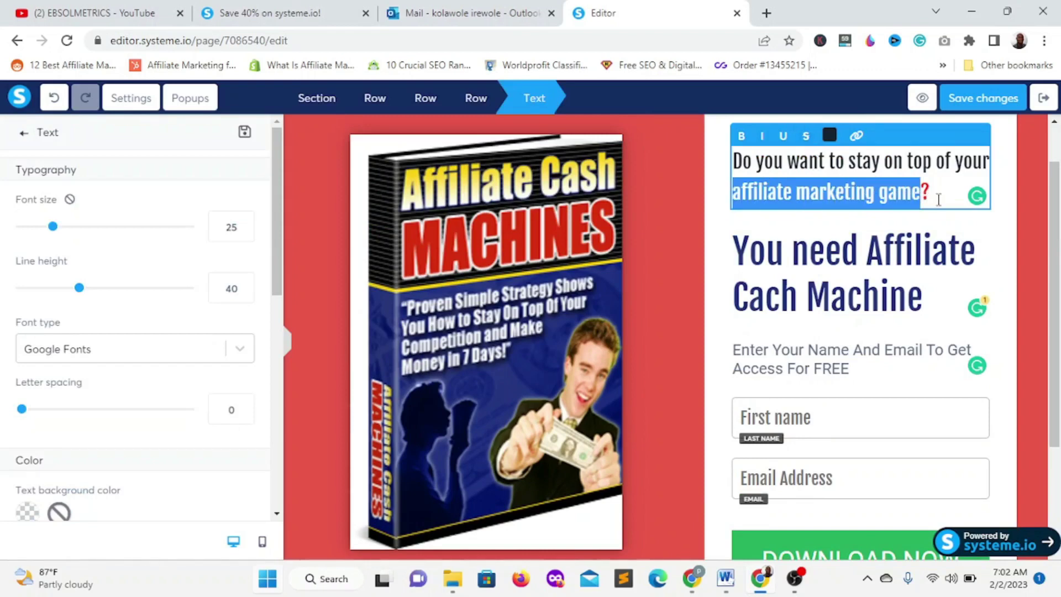
{"action": "left_click", "coordinate": [830, 136]}
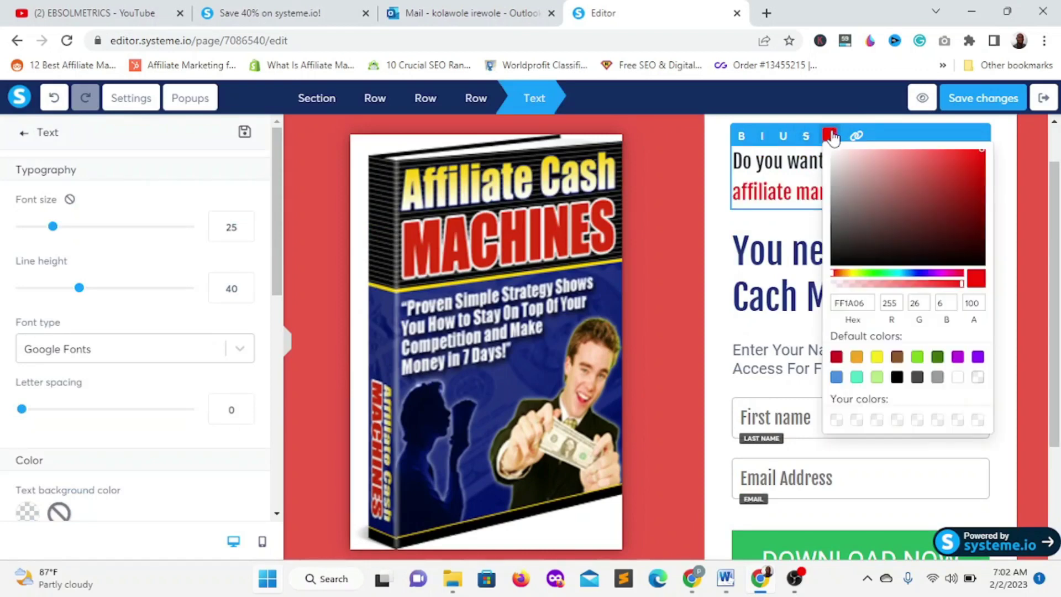
{"action": "double_click", "coordinate": [842, 306]}
{"action": "right_click", "coordinate": [842, 304]}
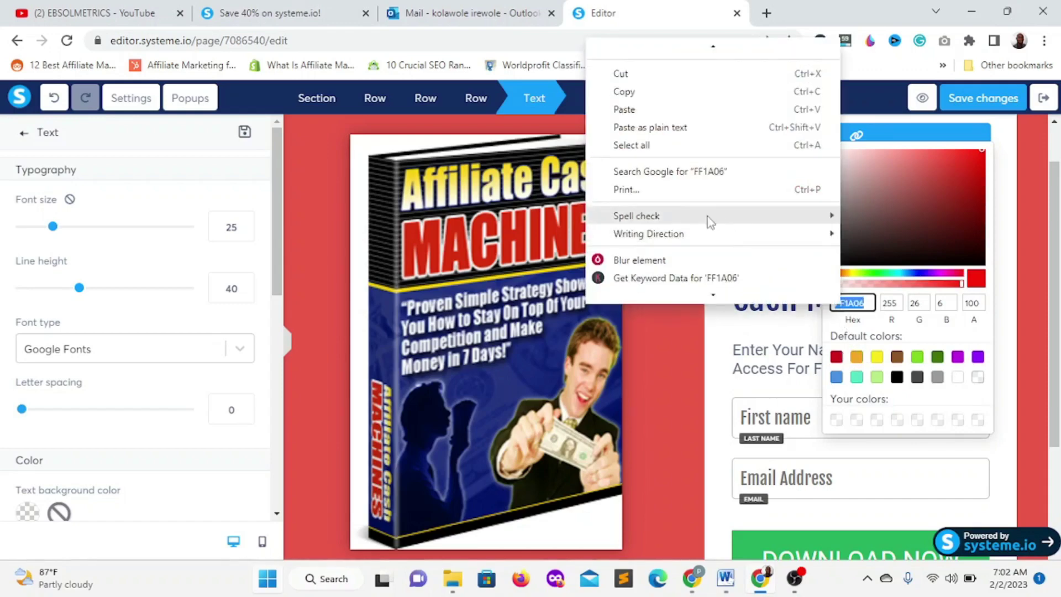
{"action": "left_click", "coordinate": [633, 91]}
- Paste the red hex code #F91E10 as the background color of the DOWNLOAD NOW button
{"action": "scroll", "coordinate": [737, 382], "scroll_direction": "down", "scroll_amount": 3}
{"action": "left_click", "coordinate": [737, 383]}
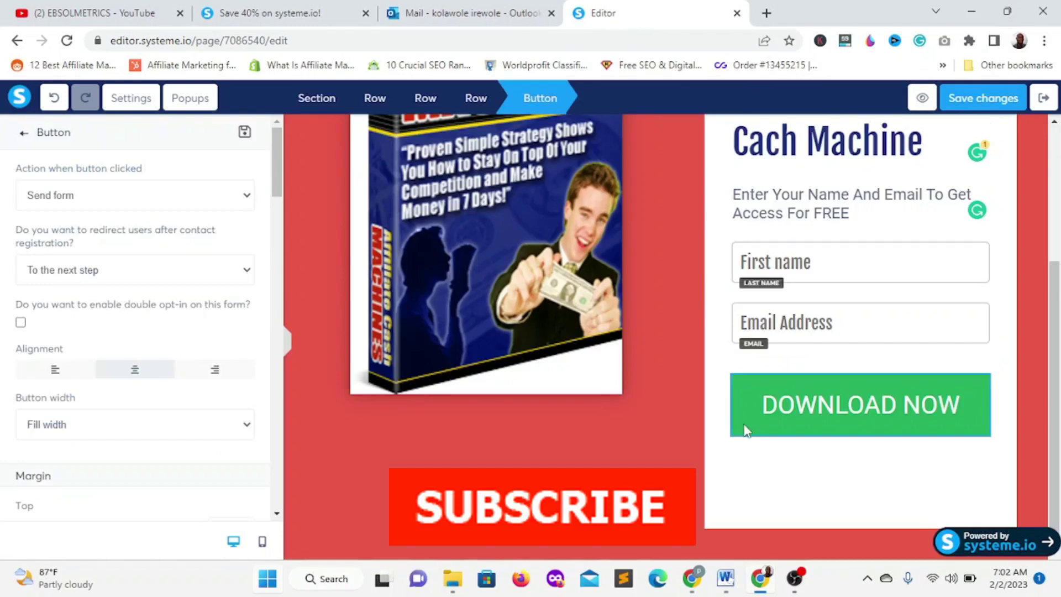
{"action": "key", "text": "Escape"}
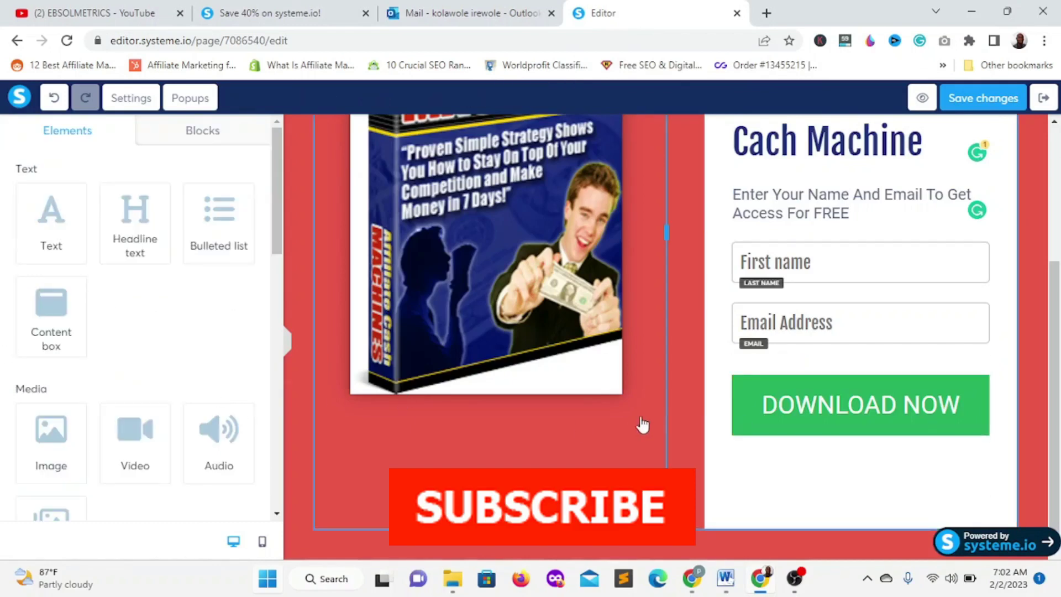
{"action": "left_click", "coordinate": [750, 408]}
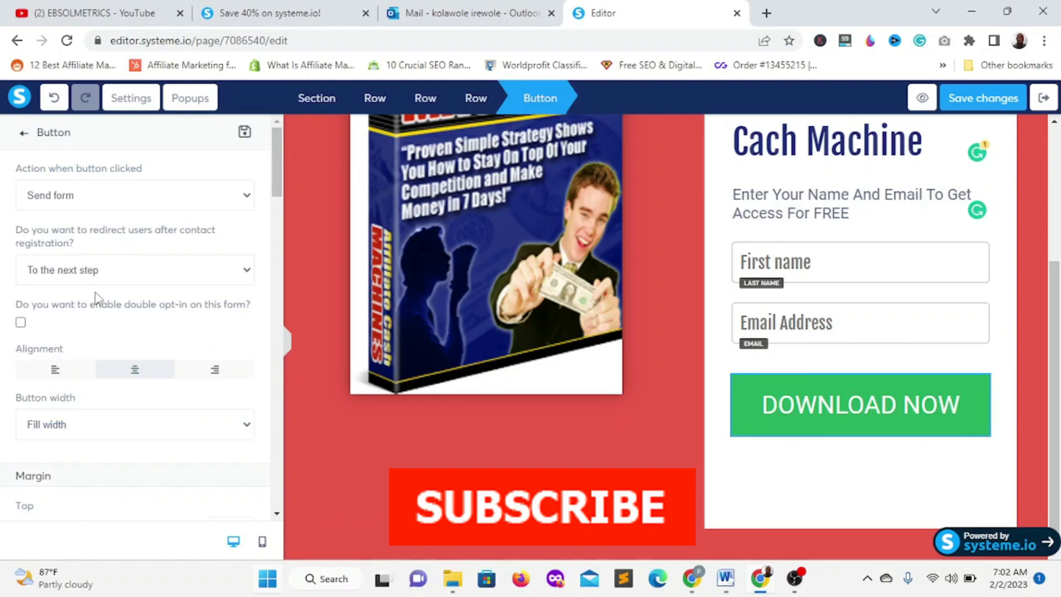
{"action": "scroll", "coordinate": [95, 299], "scroll_direction": "down", "scroll_amount": 10}
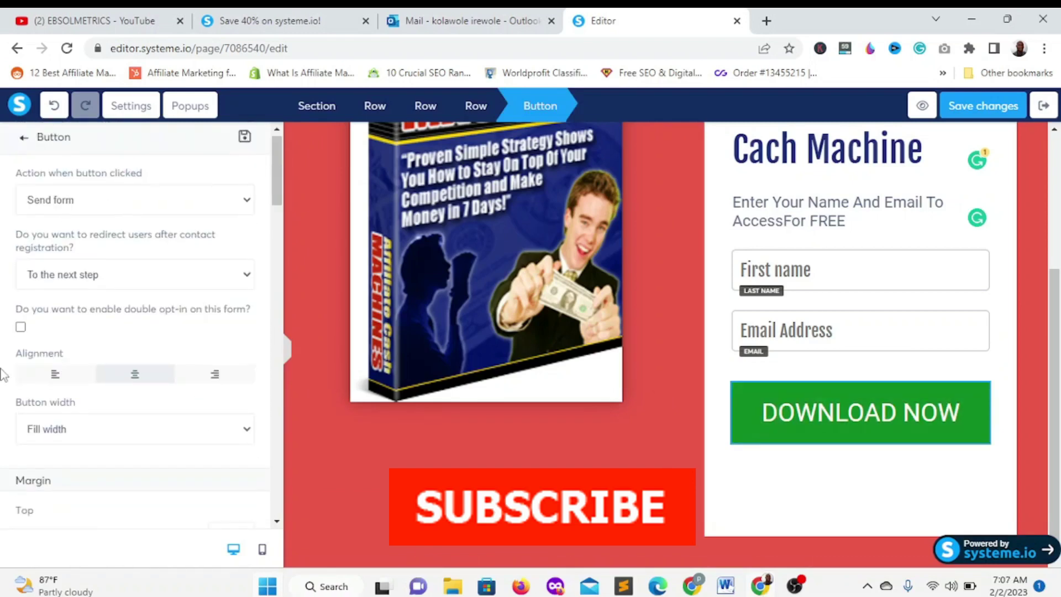
{"action": "scroll", "coordinate": [19, 354], "scroll_direction": "down", "scroll_amount": 12}
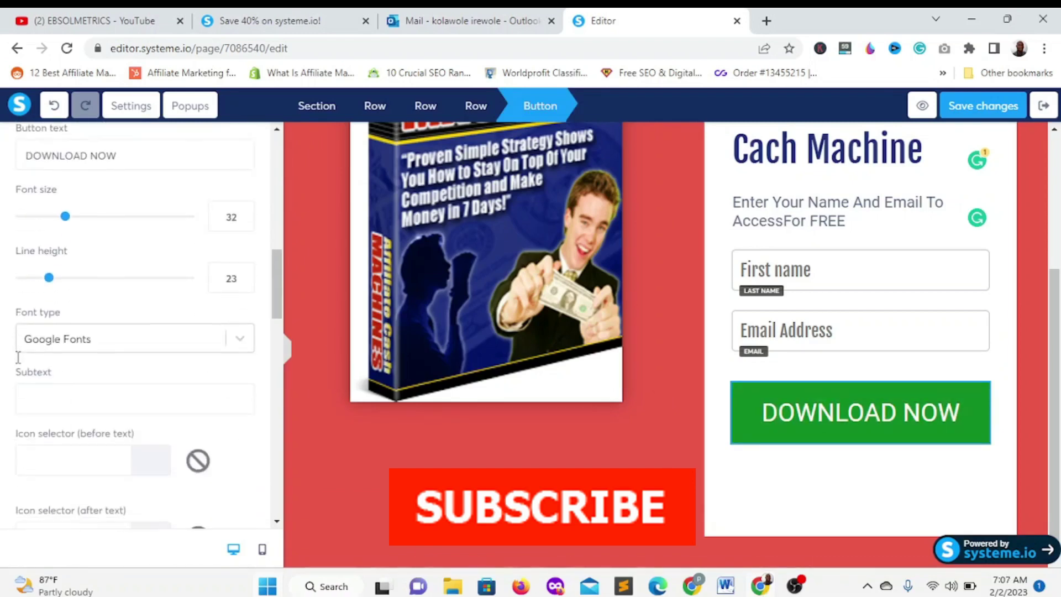
{"action": "scroll", "coordinate": [18, 358], "scroll_direction": "down", "scroll_amount": 6}
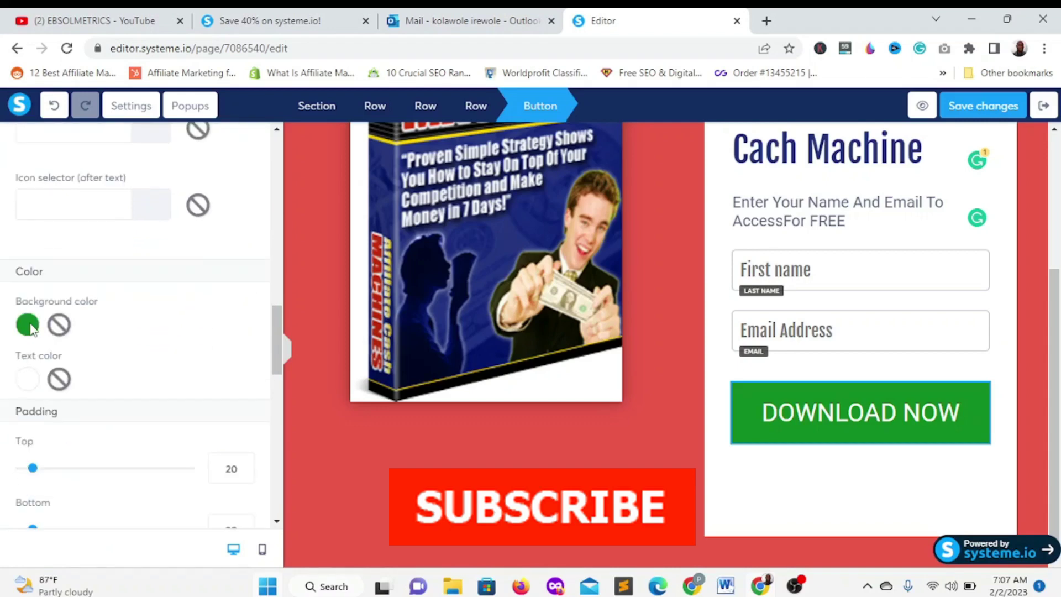
{"action": "left_click", "coordinate": [28, 325]}
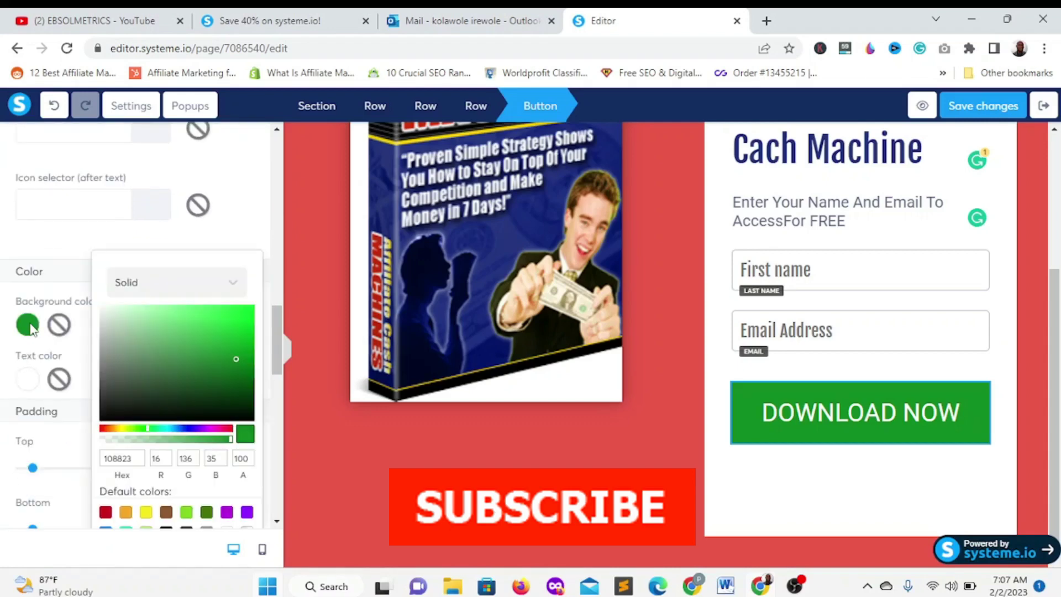
{"action": "double_click", "coordinate": [123, 458]}
{"action": "right_click", "coordinate": [122, 457]}
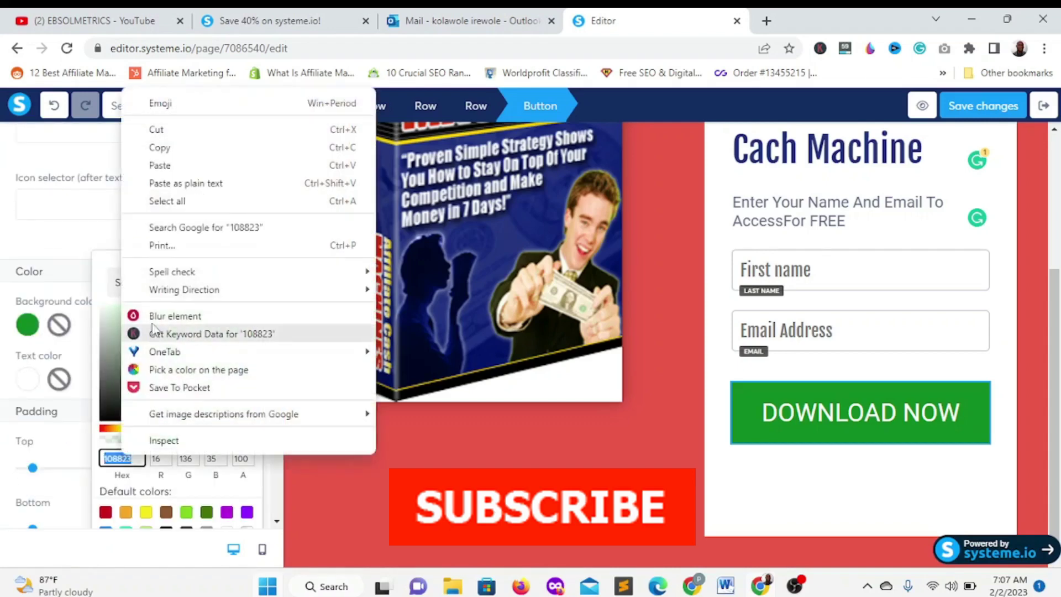
{"action": "left_click", "coordinate": [160, 165]}
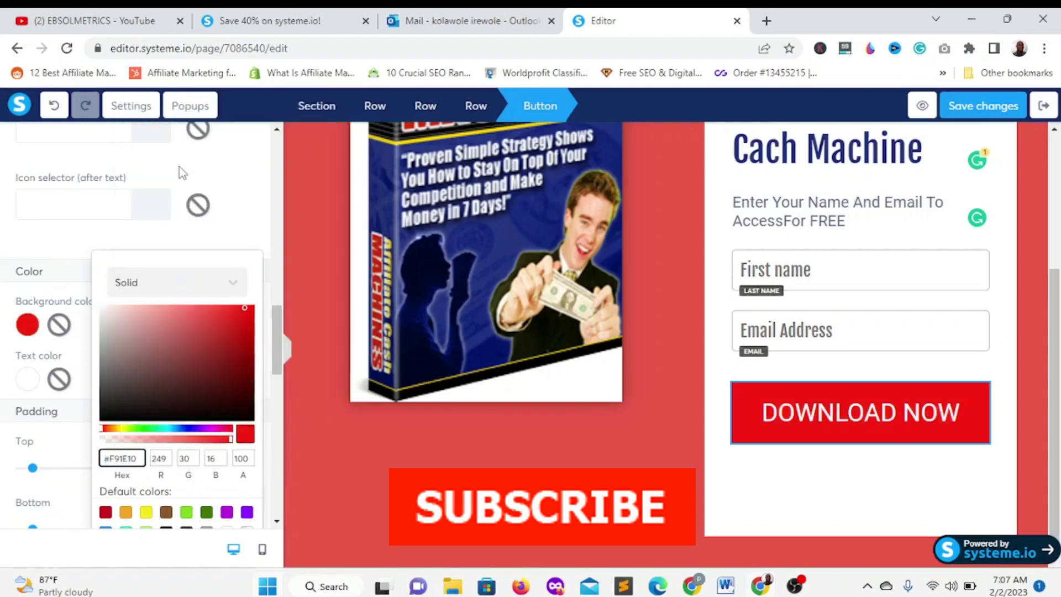
{"action": "left_click", "coordinate": [820, 467]}
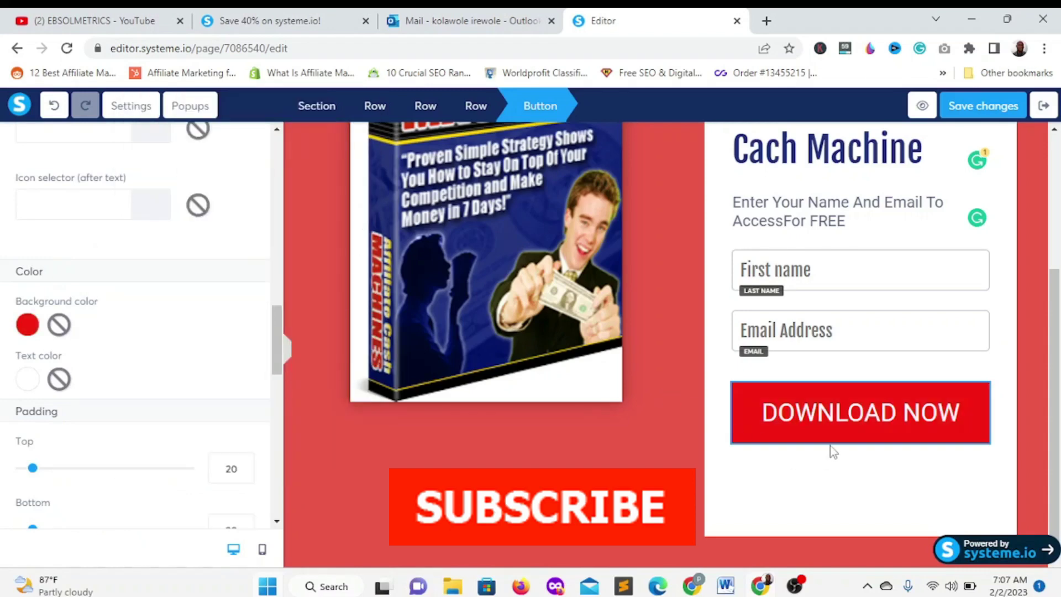
{"action": "left_click", "coordinate": [779, 453]}
- Change the text of the red DOWNLOAD NOW button to "GIVE ME ACCESS"
{"action": "scroll", "coordinate": [818, 442], "scroll_direction": "up", "scroll_amount": 3}
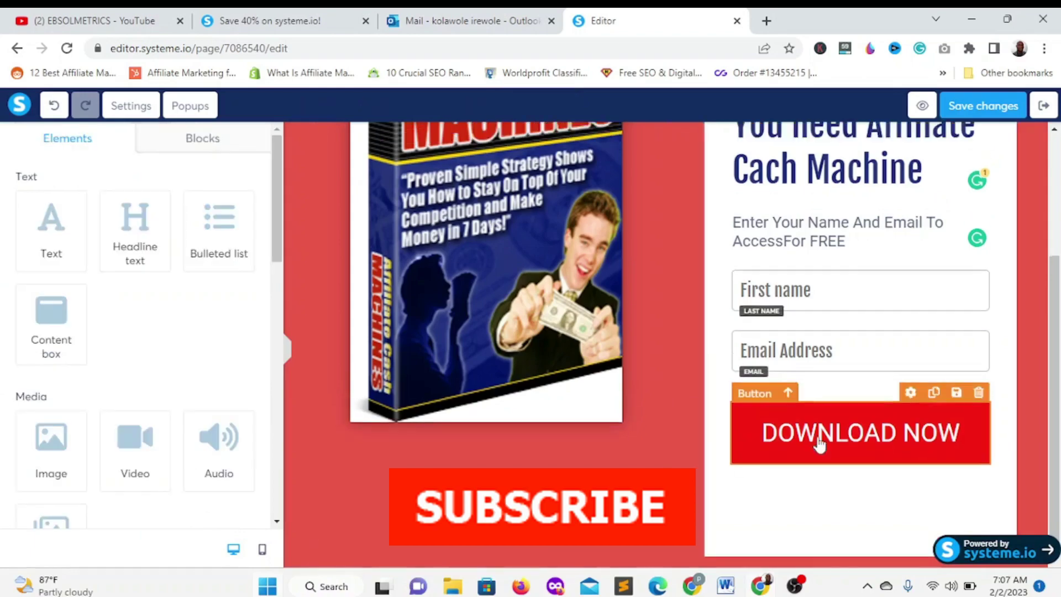
{"action": "scroll", "coordinate": [825, 439], "scroll_direction": "down", "scroll_amount": 3}
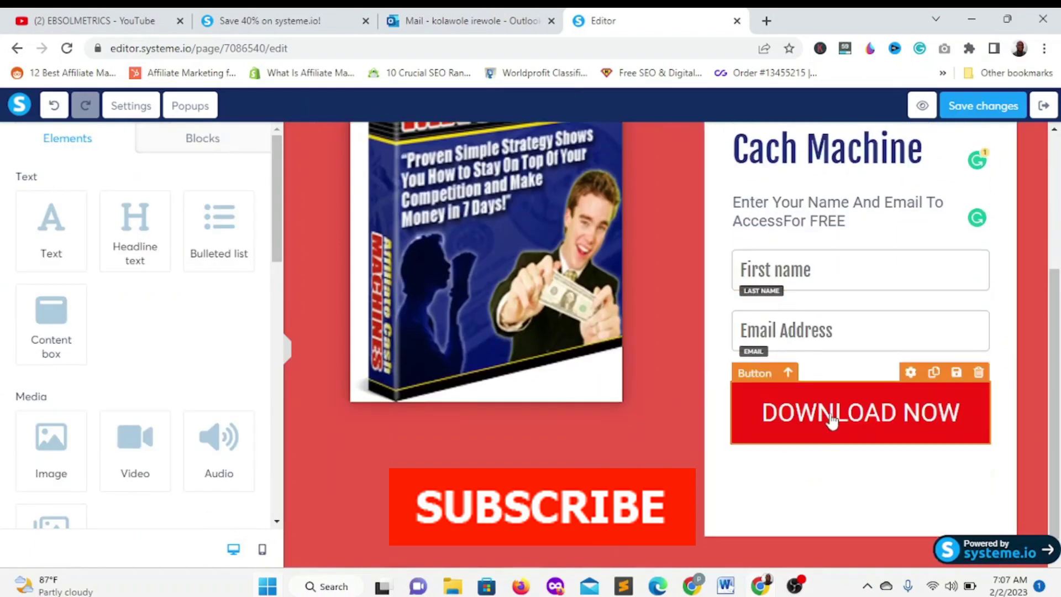
{"action": "left_click", "coordinate": [833, 419]}
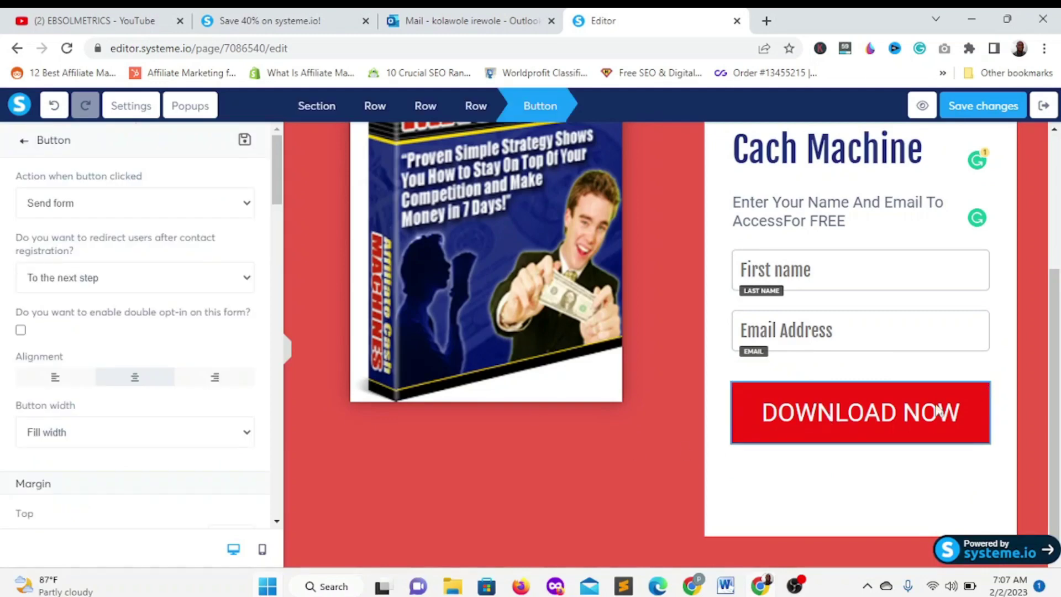
{"action": "scroll", "coordinate": [30, 347], "scroll_direction": "down", "scroll_amount": 4}
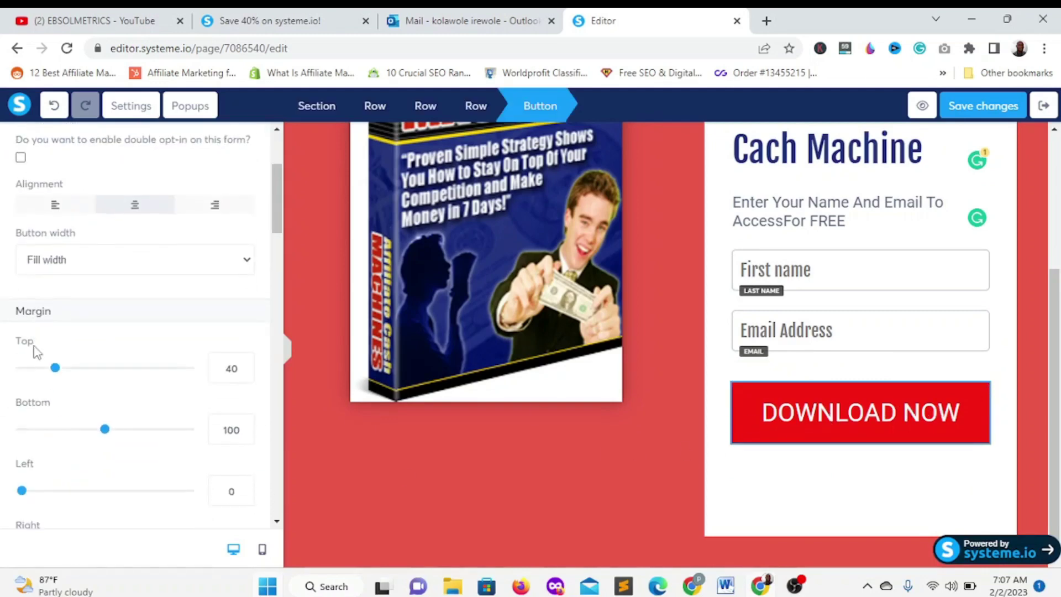
{"action": "scroll", "coordinate": [29, 343], "scroll_direction": "down", "scroll_amount": 3}
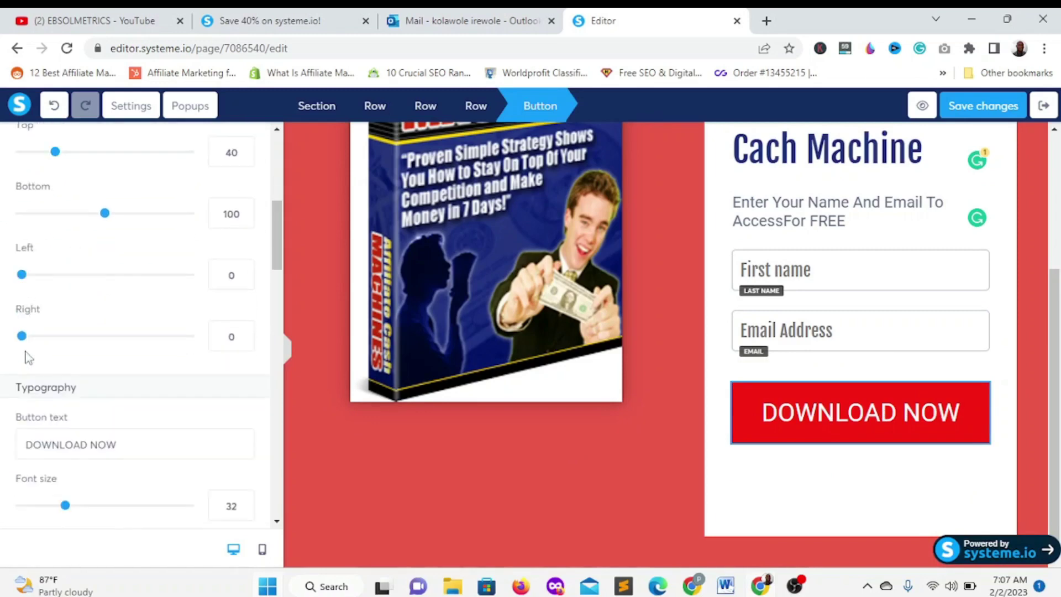
{"action": "scroll", "coordinate": [29, 325], "scroll_direction": "down", "scroll_amount": 3}
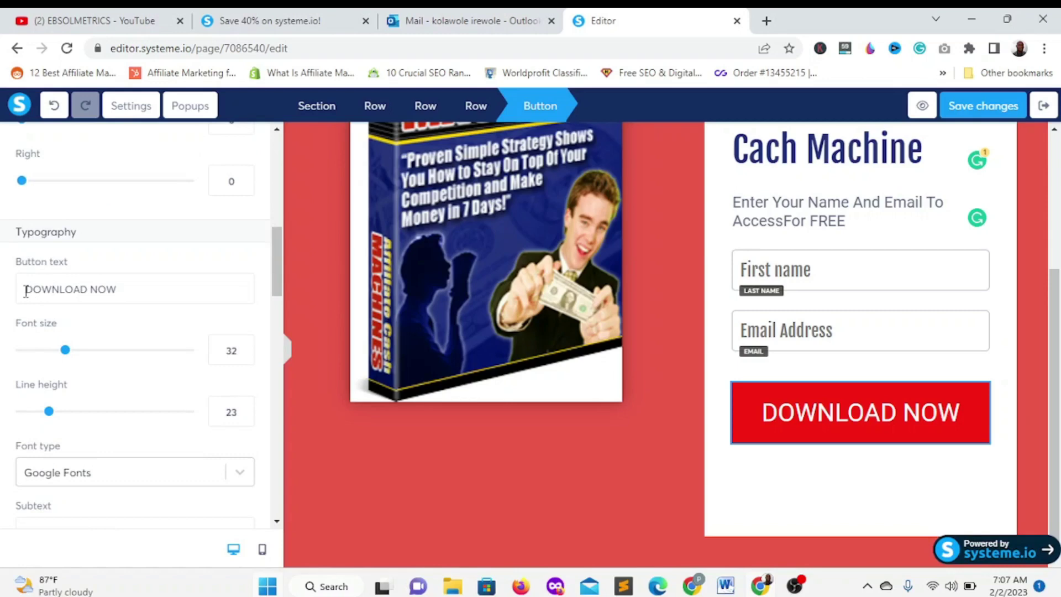
{"action": "left_click_drag", "start_coordinate": [26, 291], "coordinate": [159, 285]}
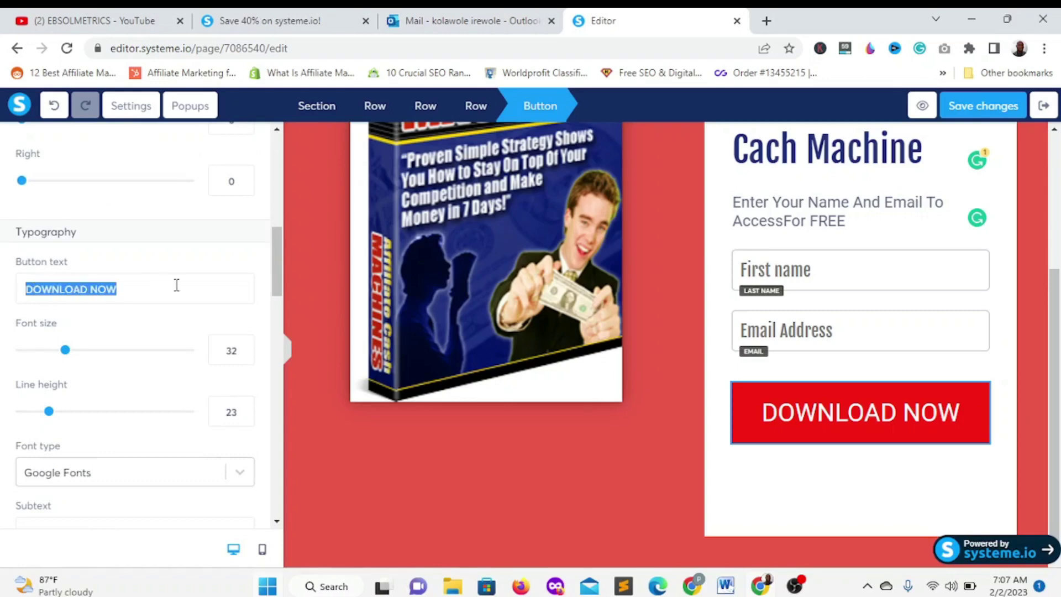
{"action": "key", "text": "Caps_Lock"}
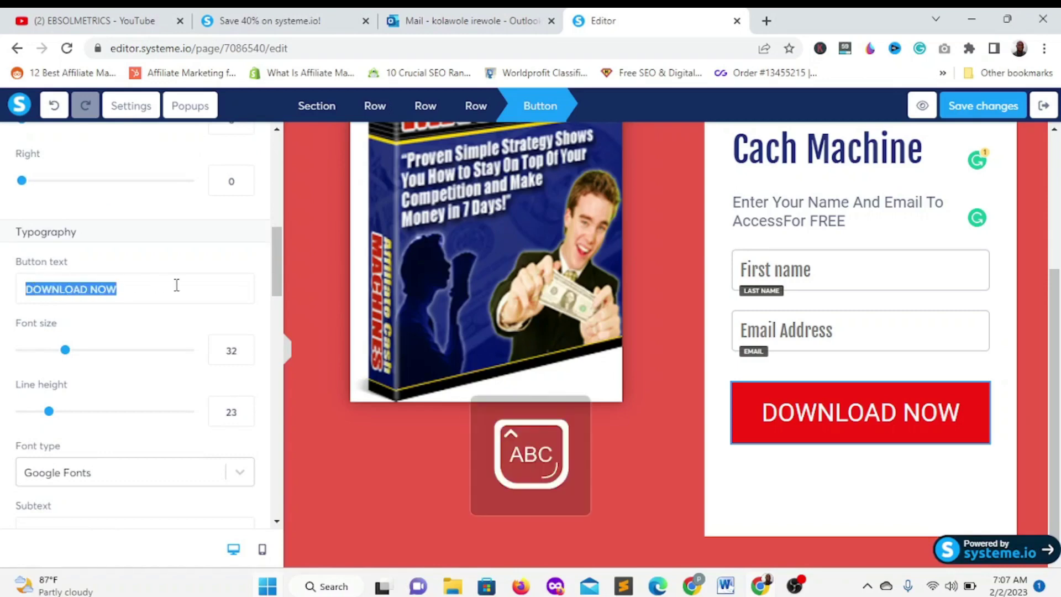
{"action": "type", "text": "GIVE "}
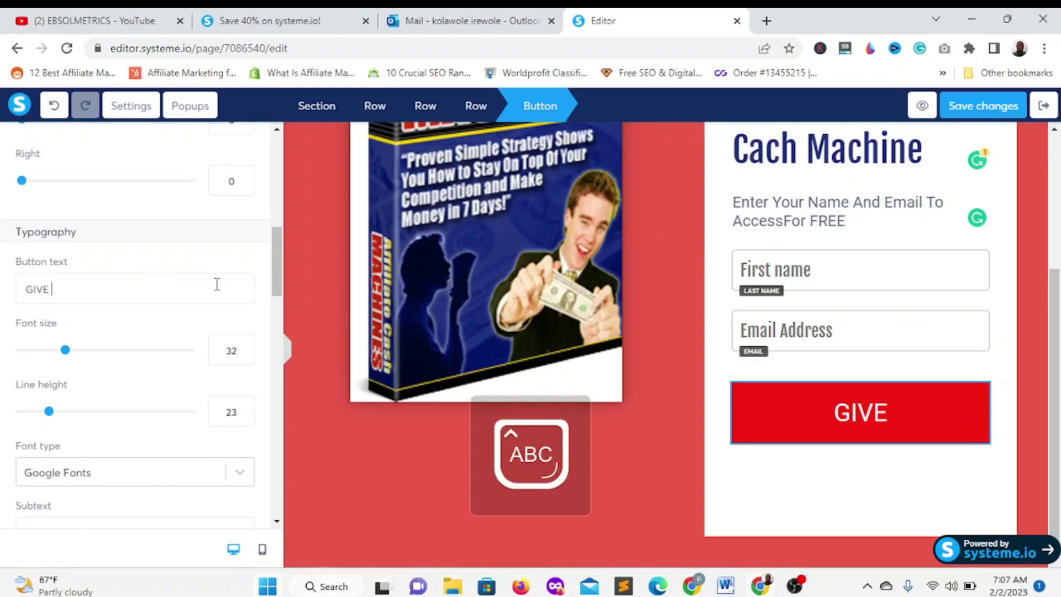
{"action": "type", "text": "ME ACCESS"}
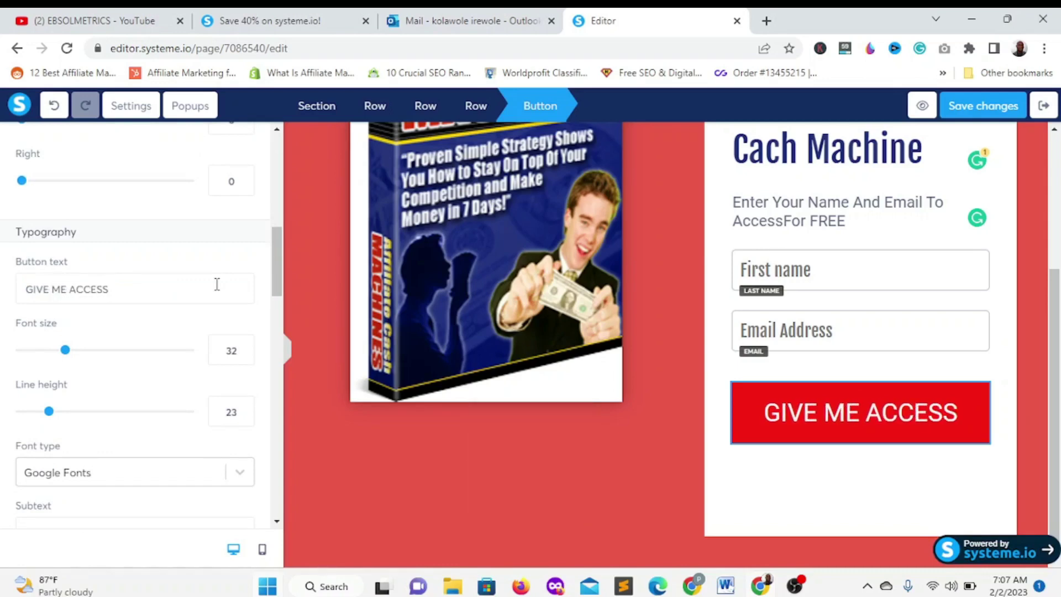
{"action": "type", "text": " N"}
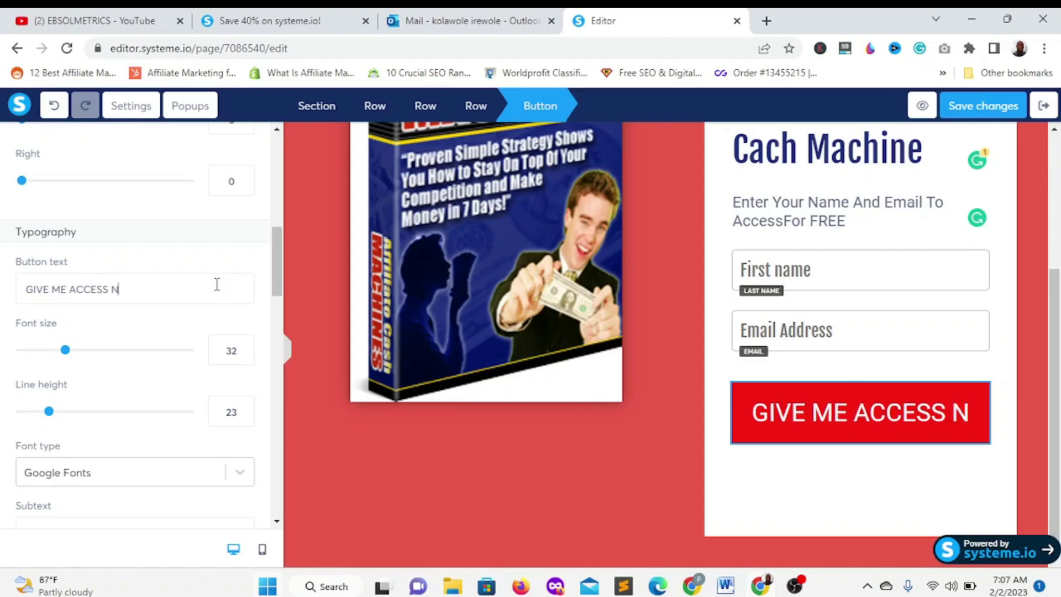
{"action": "type", "text": "OW"}
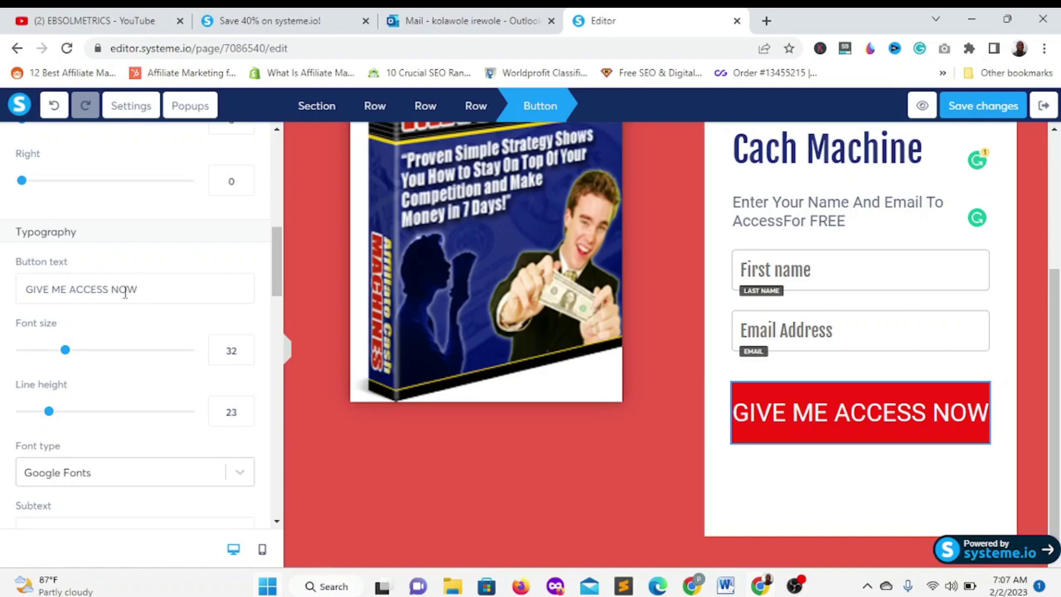
{"action": "left_click_drag", "start_coordinate": [111, 288], "coordinate": [158, 286]}
{"action": "key", "text": "BackSpace"}
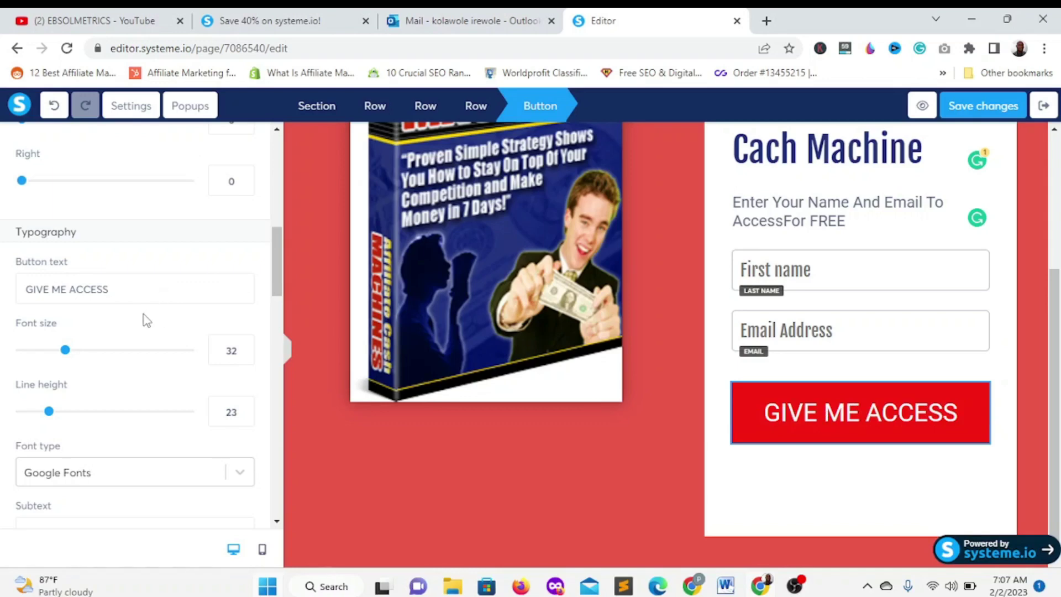
- Set the click action of the GIVE ME ACCESS button to Next step URL
{"action": "scroll", "coordinate": [55, 221], "scroll_direction": "up", "scroll_amount": 10}
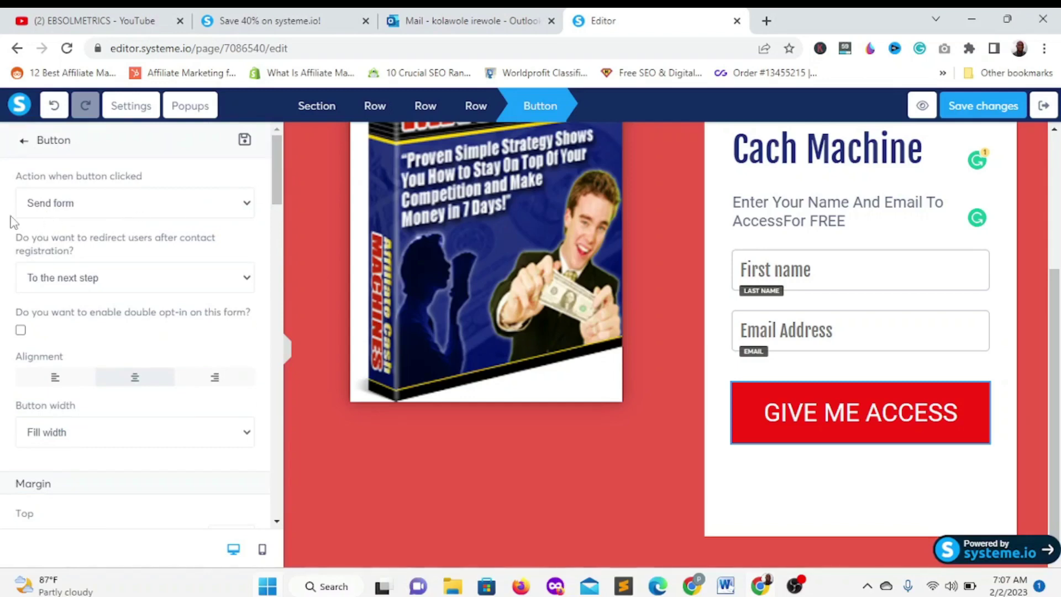
{"action": "left_click", "coordinate": [247, 203]}
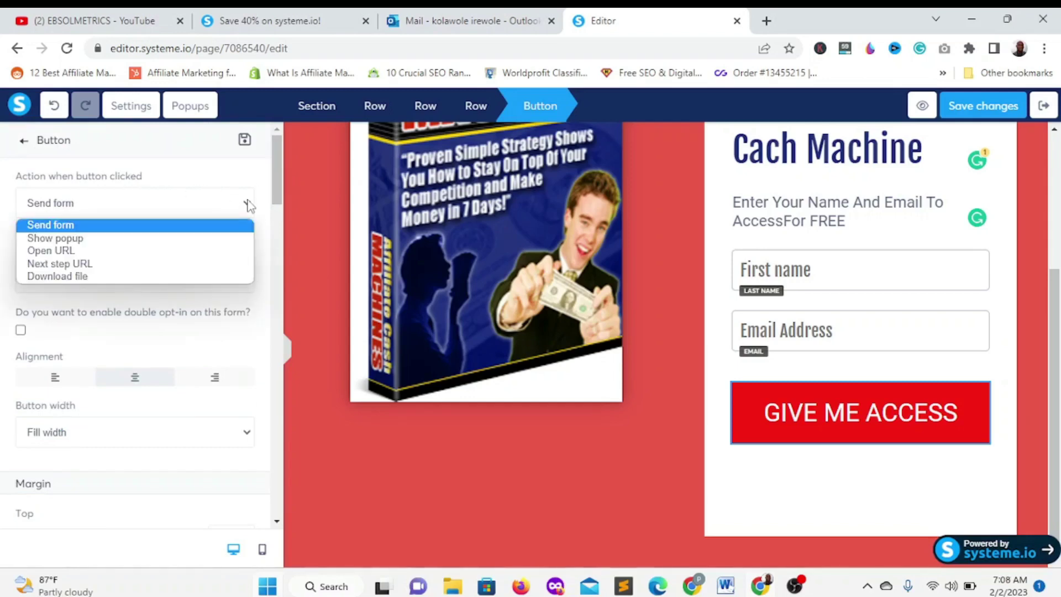
{"action": "left_click", "coordinate": [80, 264]}
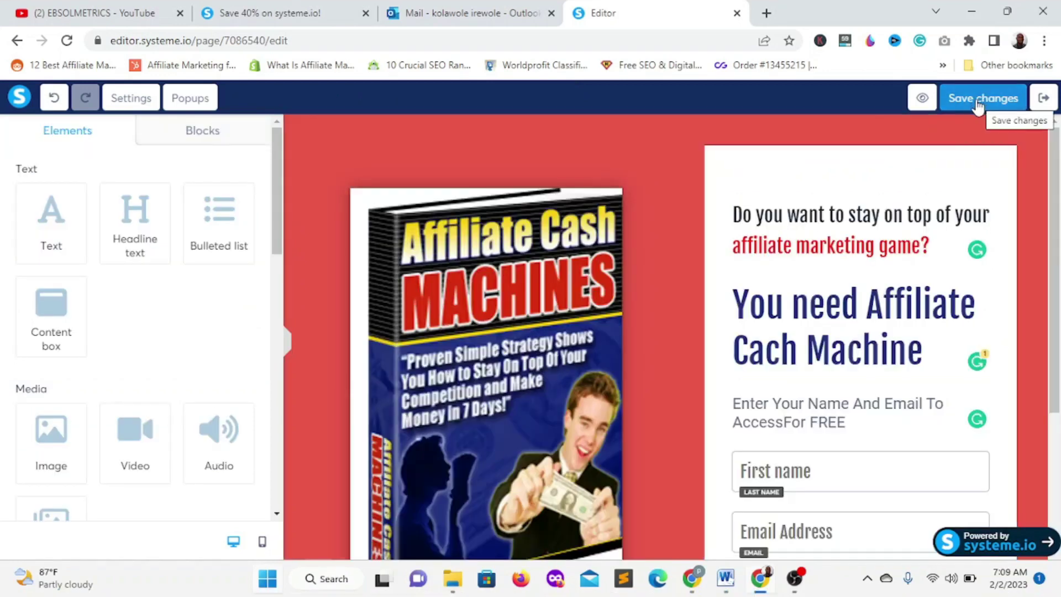
- Save the squeeze page and exit the editor to the funnel's opt-in thank you page step
{"action": "left_click", "coordinate": [979, 107]}
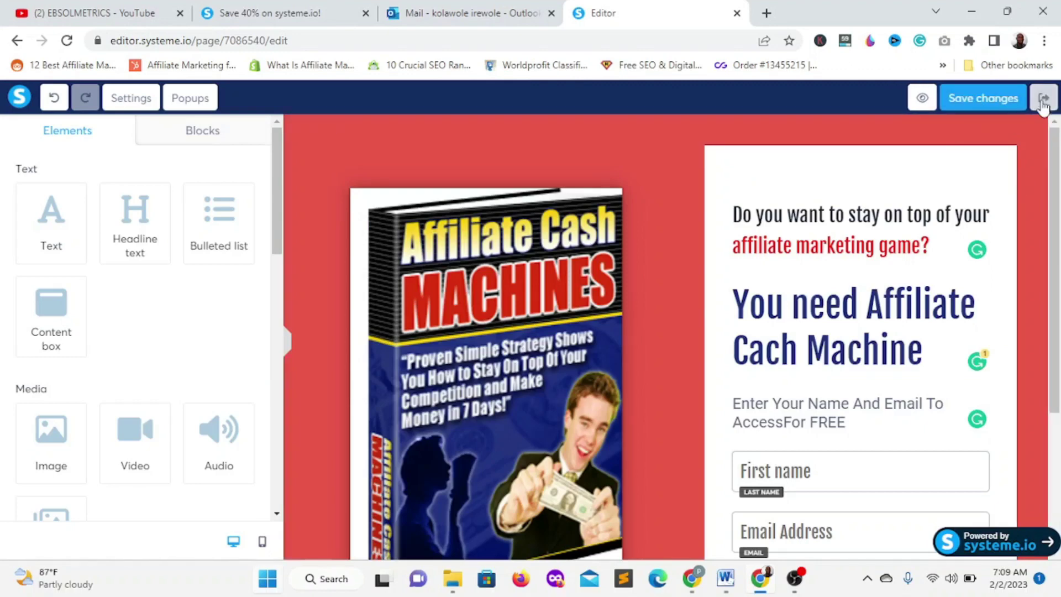
{"action": "left_click", "coordinate": [1044, 106]}
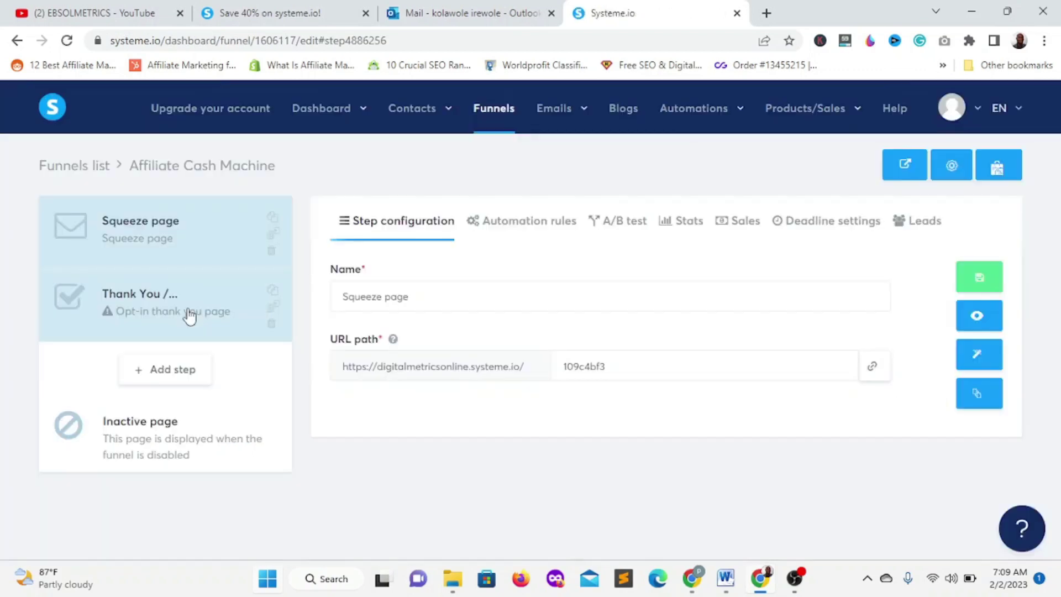
{"action": "left_click", "coordinate": [188, 314]}
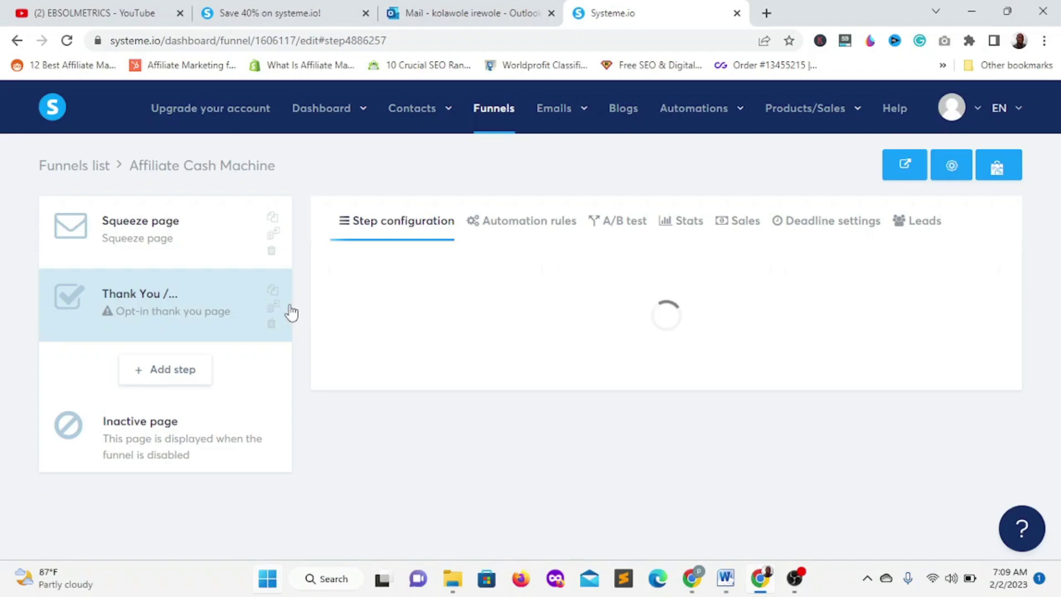
- Select the "Thank you for subscribing!" template with the thumbs-up image for the thank you page and open that page for editing
{"action": "mouse_move", "coordinate": [606, 329]}
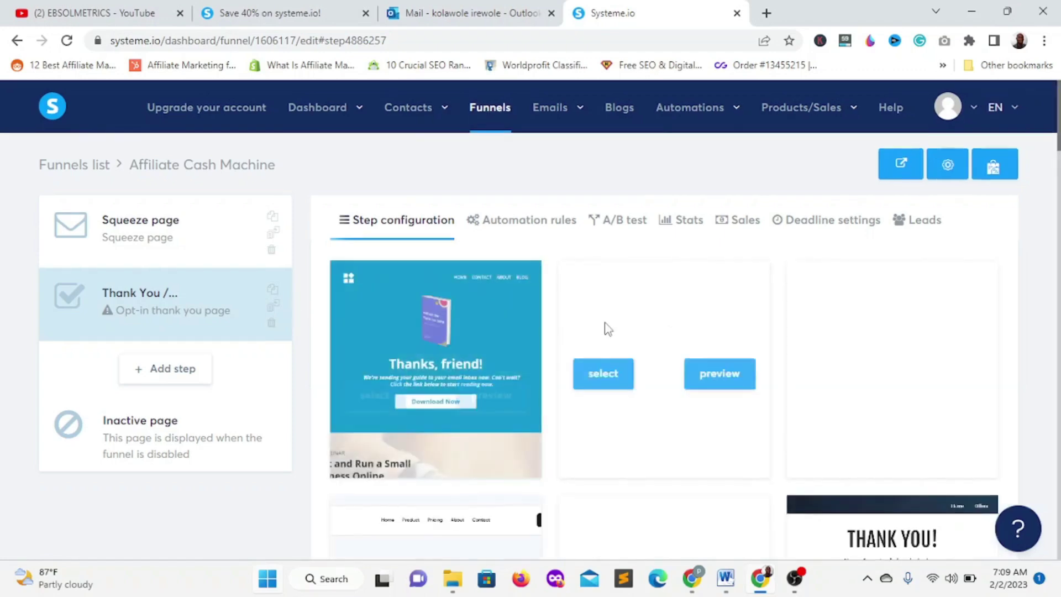
{"action": "scroll", "coordinate": [604, 326], "scroll_direction": "down", "scroll_amount": 1}
{"action": "scroll", "coordinate": [605, 322], "scroll_direction": "down", "scroll_amount": 10}
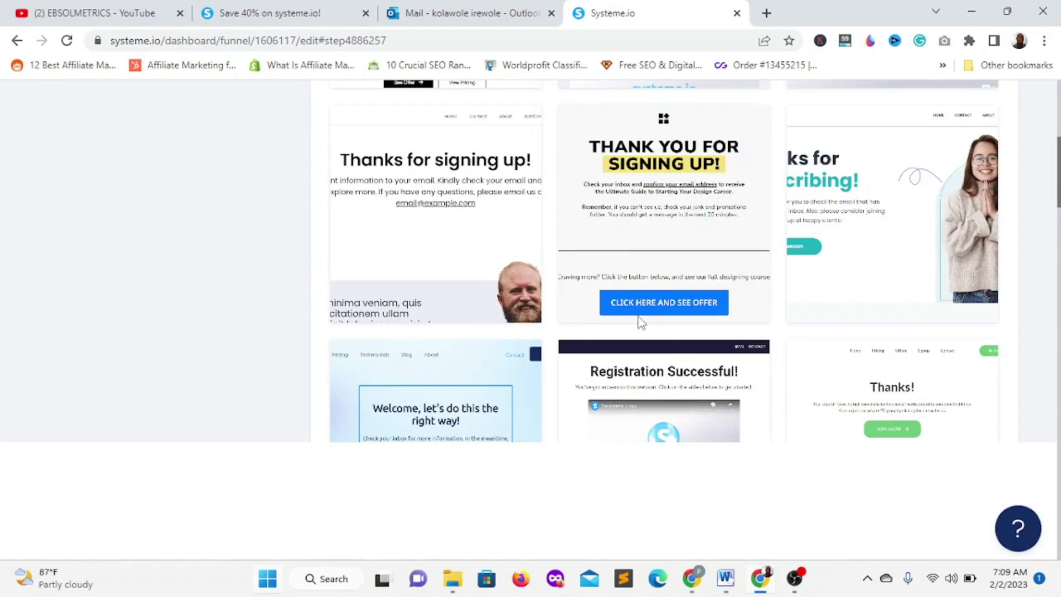
{"action": "scroll", "coordinate": [641, 322], "scroll_direction": "down", "scroll_amount": 4}
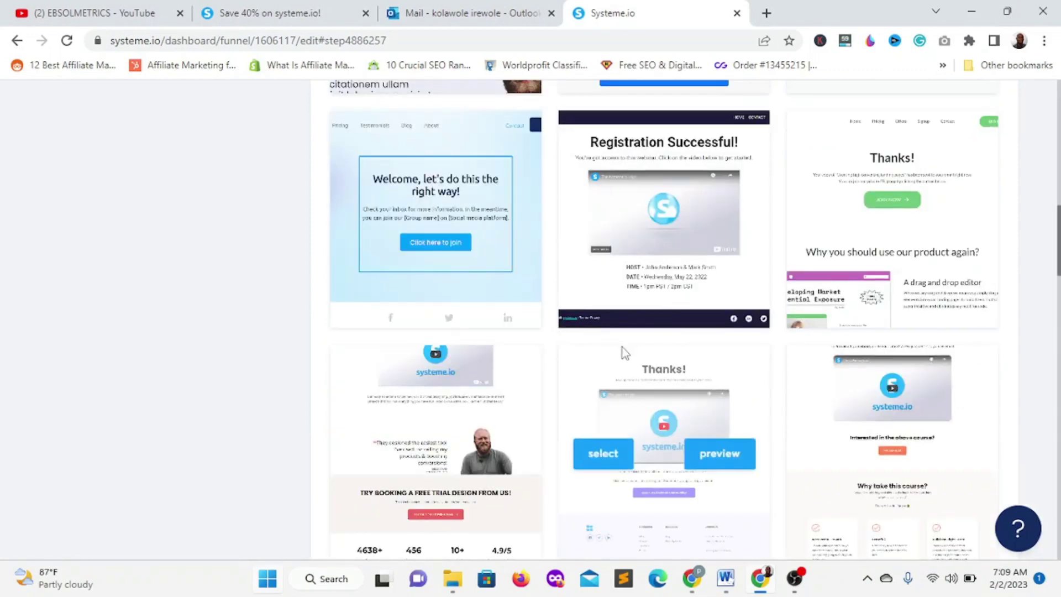
{"action": "scroll", "coordinate": [622, 348], "scroll_direction": "down", "scroll_amount": 5}
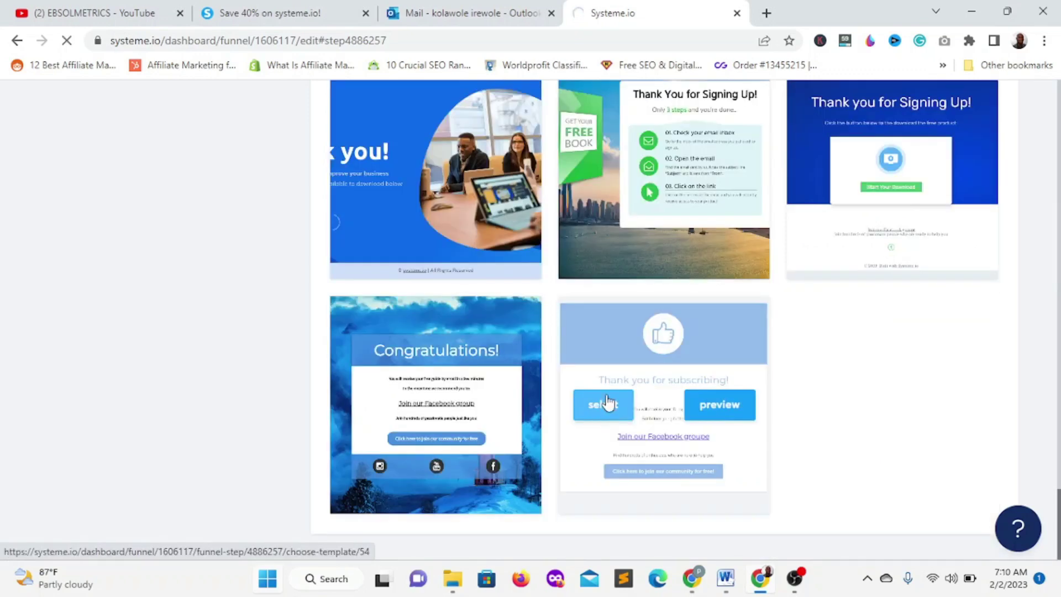
{"action": "left_click", "coordinate": [611, 397]}
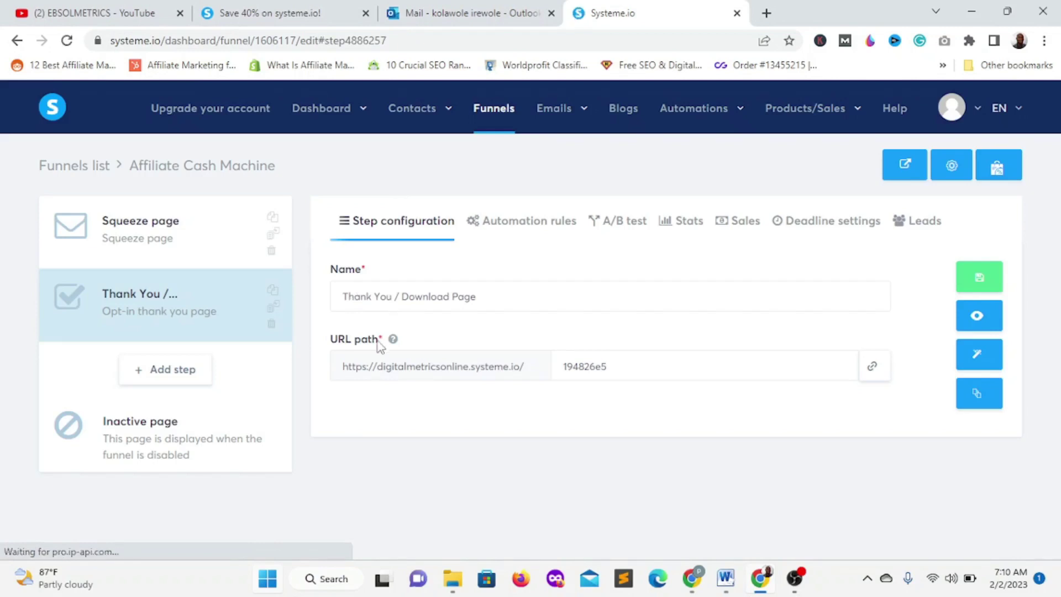
{"action": "left_click", "coordinate": [978, 358]}
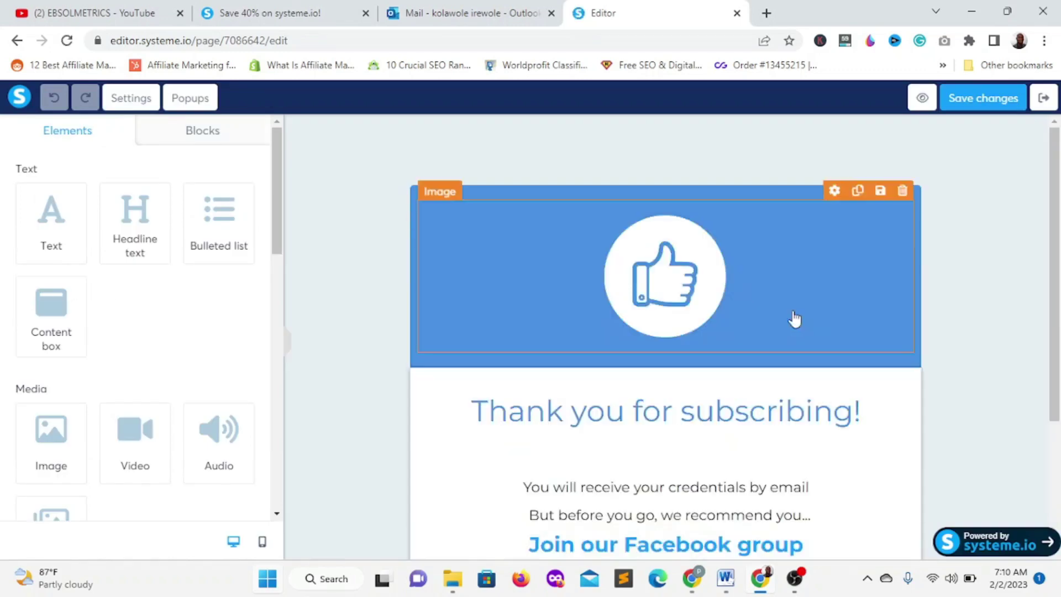
- Delete the text block about receiving credentials by email below the "Thank you for subscribing!" headline
{"action": "scroll", "coordinate": [480, 284], "scroll_direction": "down", "scroll_amount": 3}
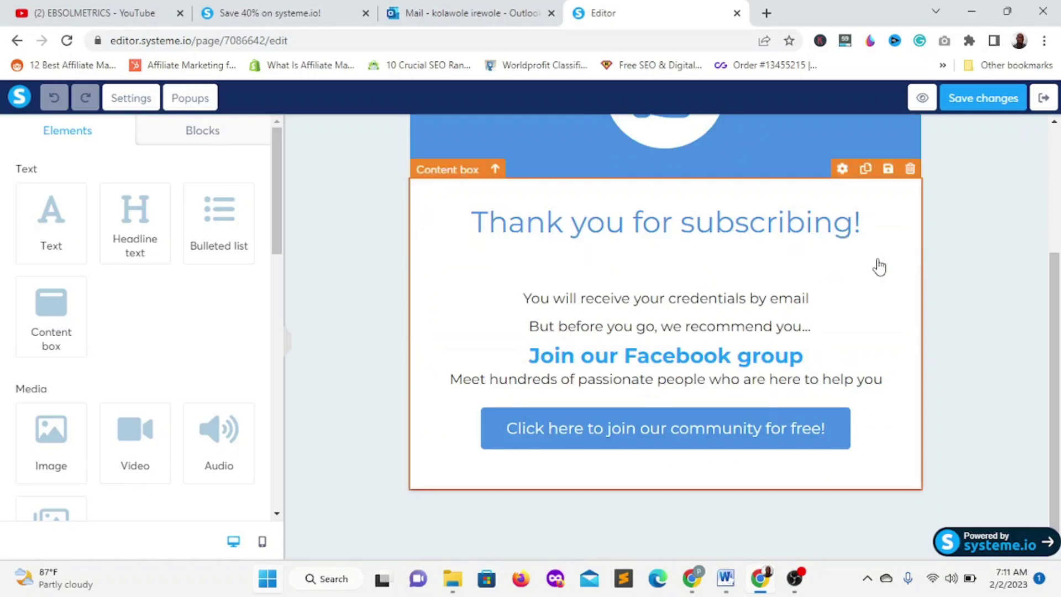
{"action": "left_click", "coordinate": [902, 248]}
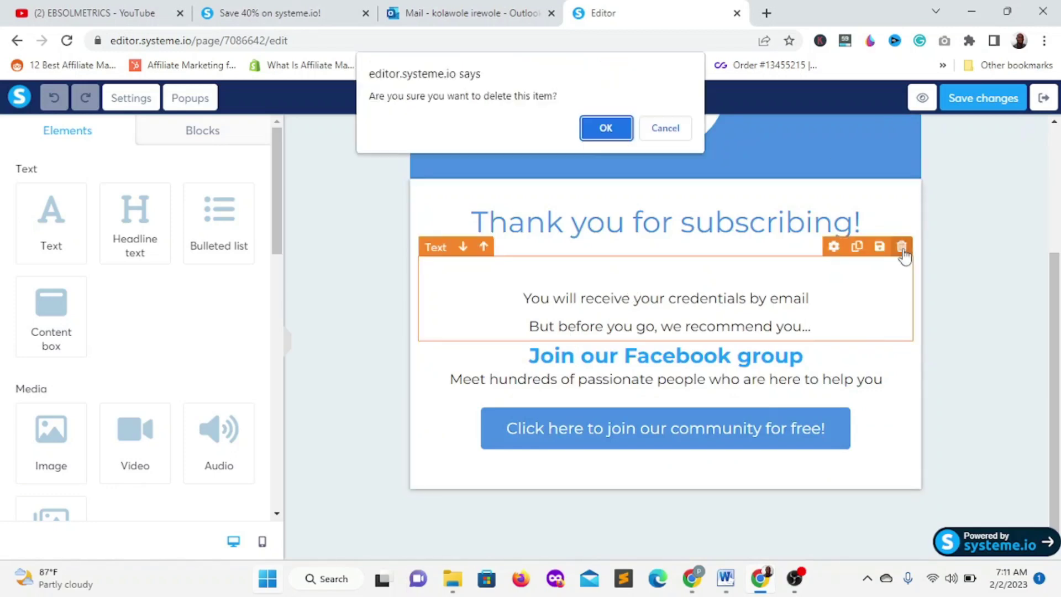
{"action": "left_click", "coordinate": [619, 130]}
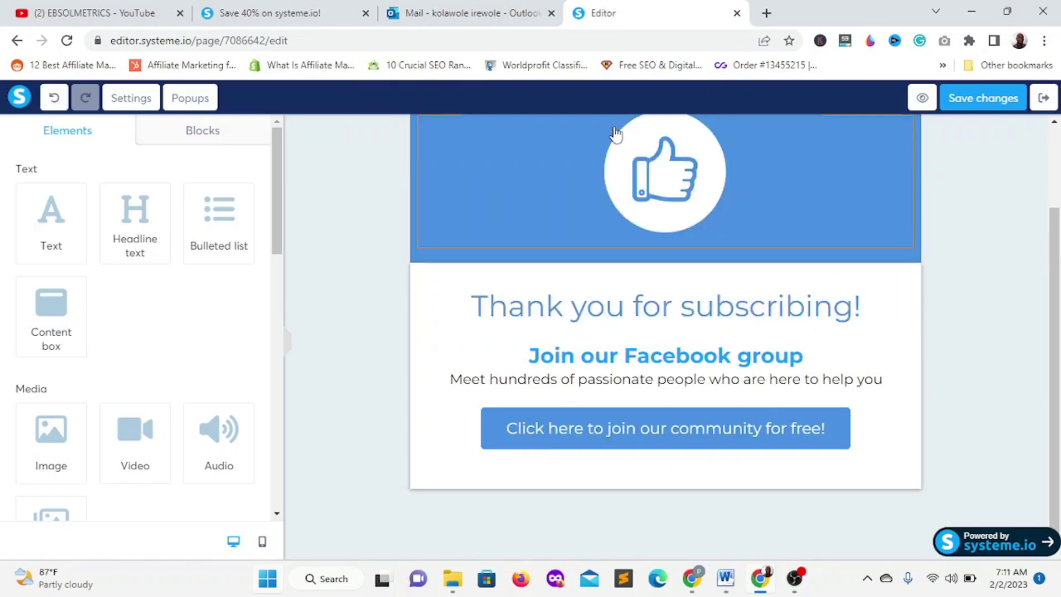
- Delete the "Click here to join our community for free!" button from the thank you page
{"action": "mouse_move", "coordinate": [866, 416]}
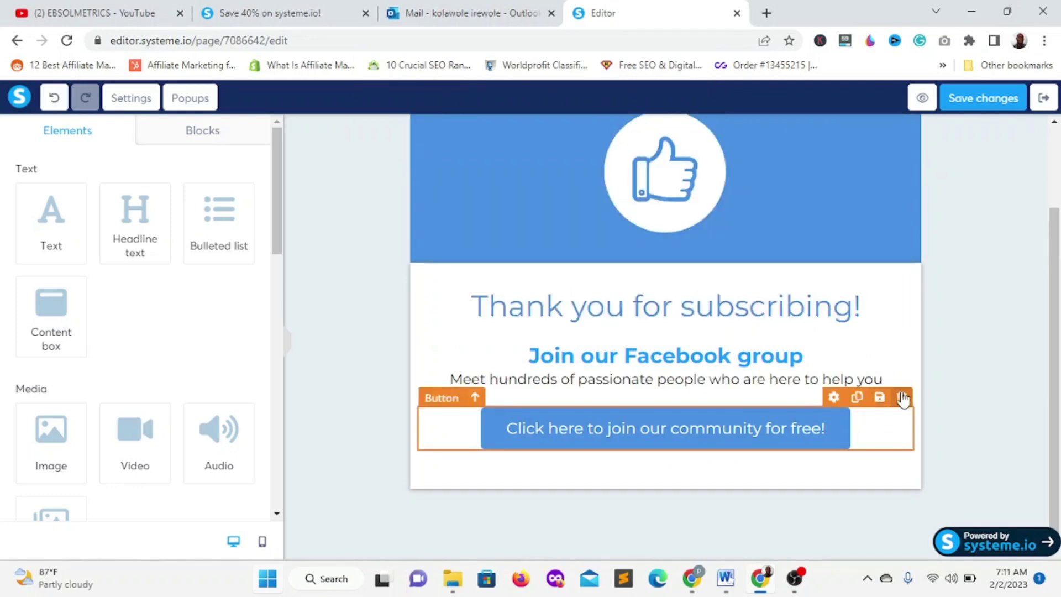